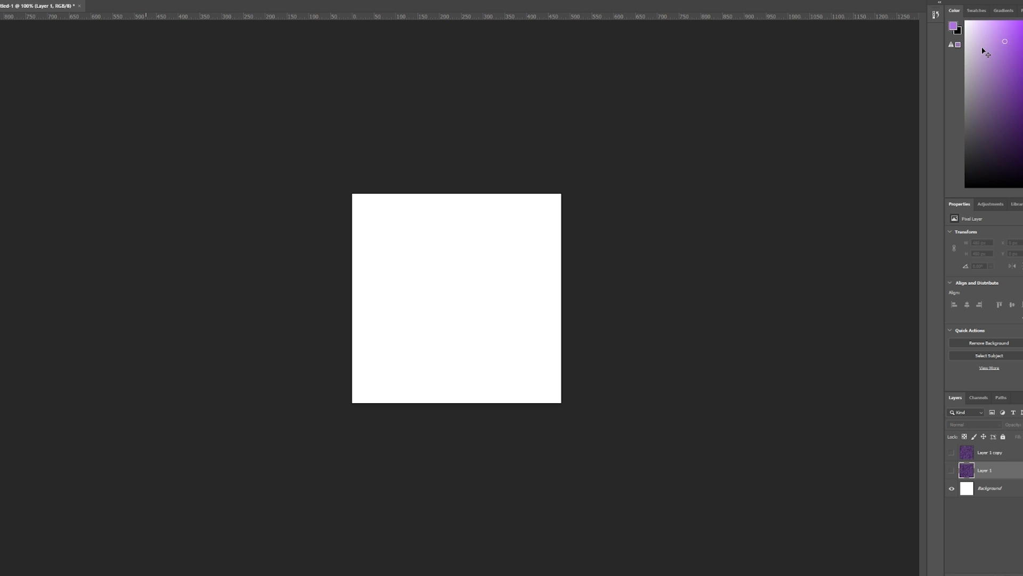
key("ctrl+n")
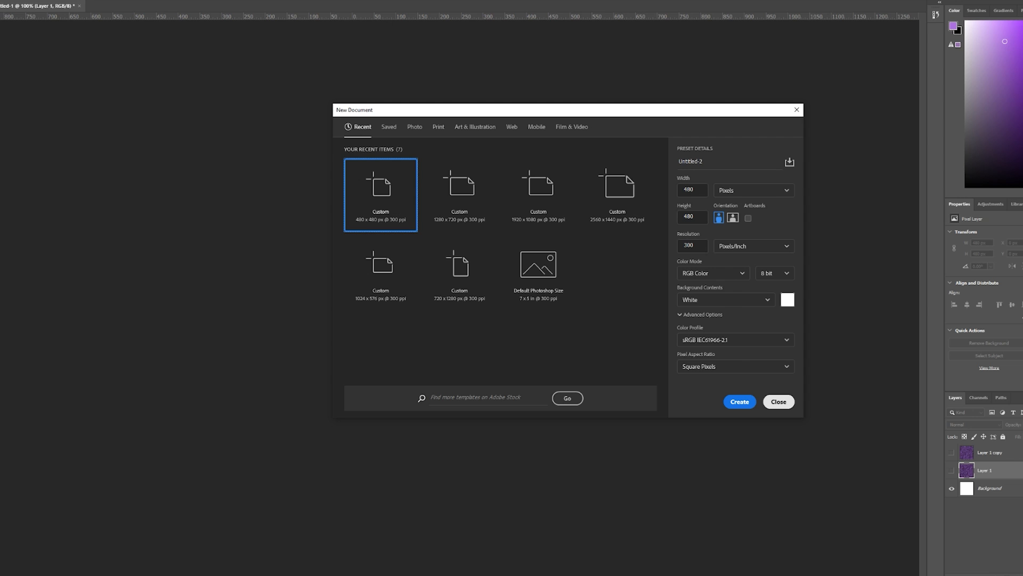
left_click(779, 401)
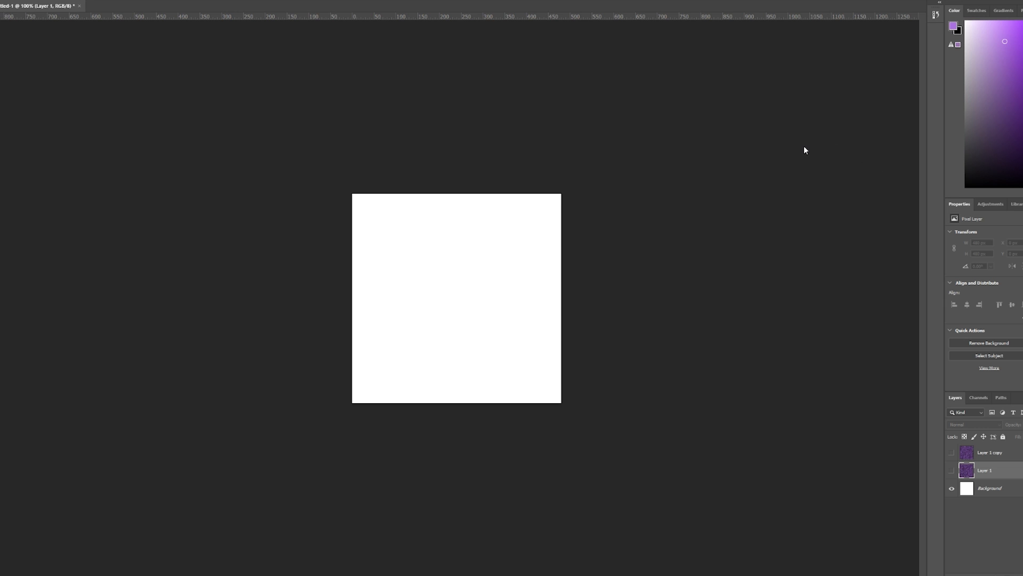
key("ctrl+n")
left_click_drag(130, 133, 375, 169)
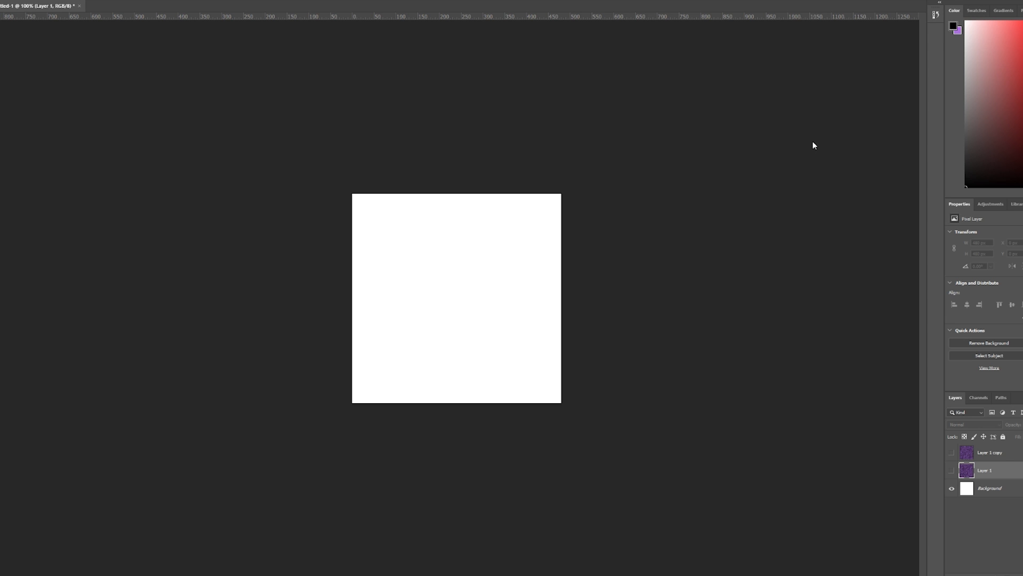
key("x")
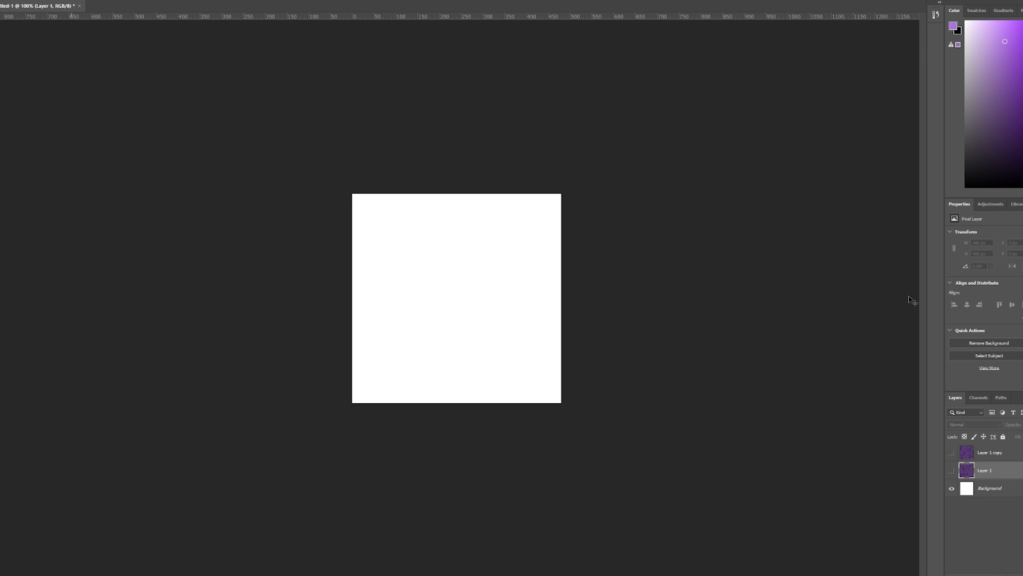
key("alt+t")
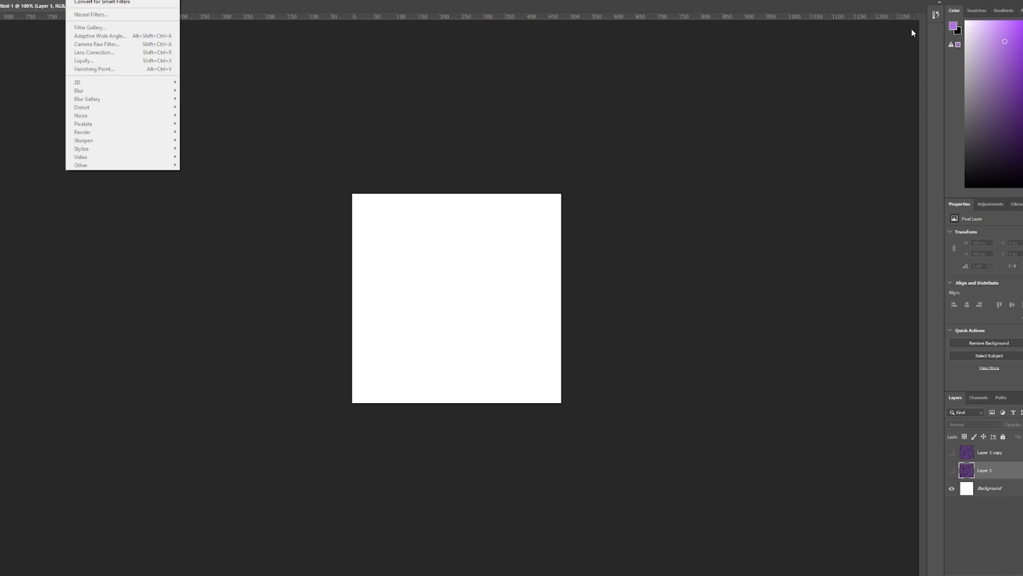
key("Escape")
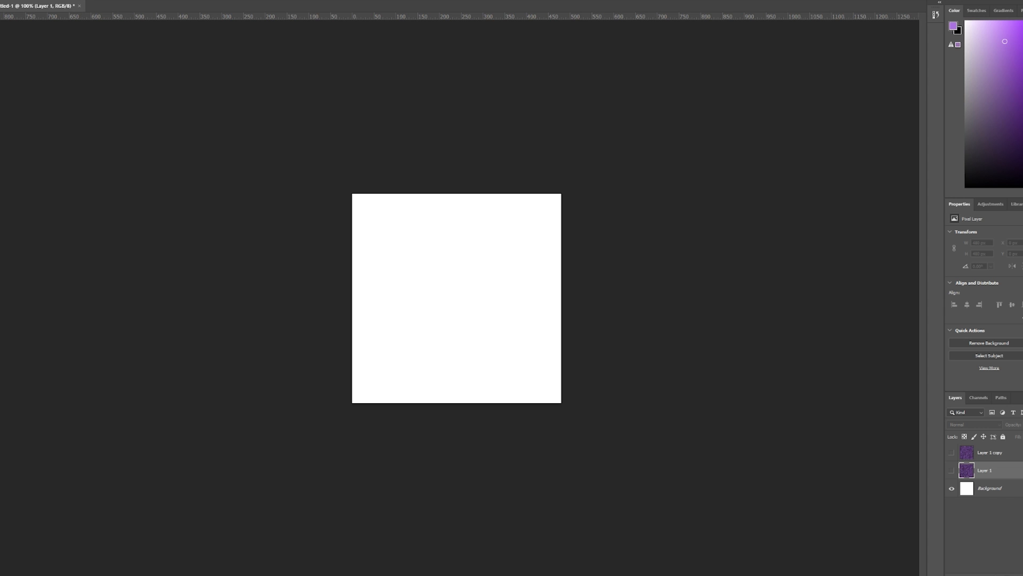
Add a new layer above Layer 1 and render purple and black Fibers on it with a variance of 44.
key("ctrl+shift+alt+n")
key("alt+t")
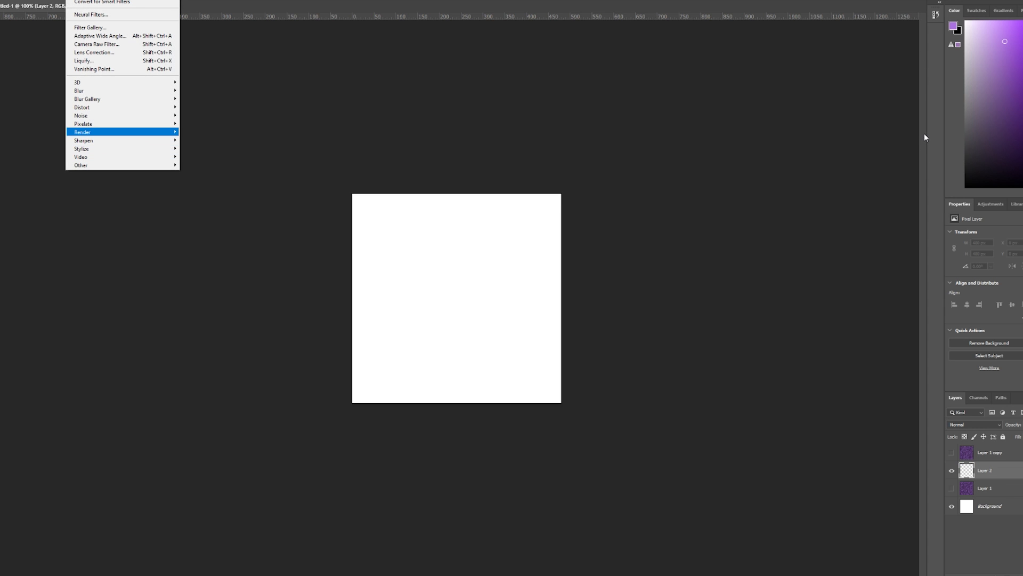
mouse_move(122, 132)
key("Return")
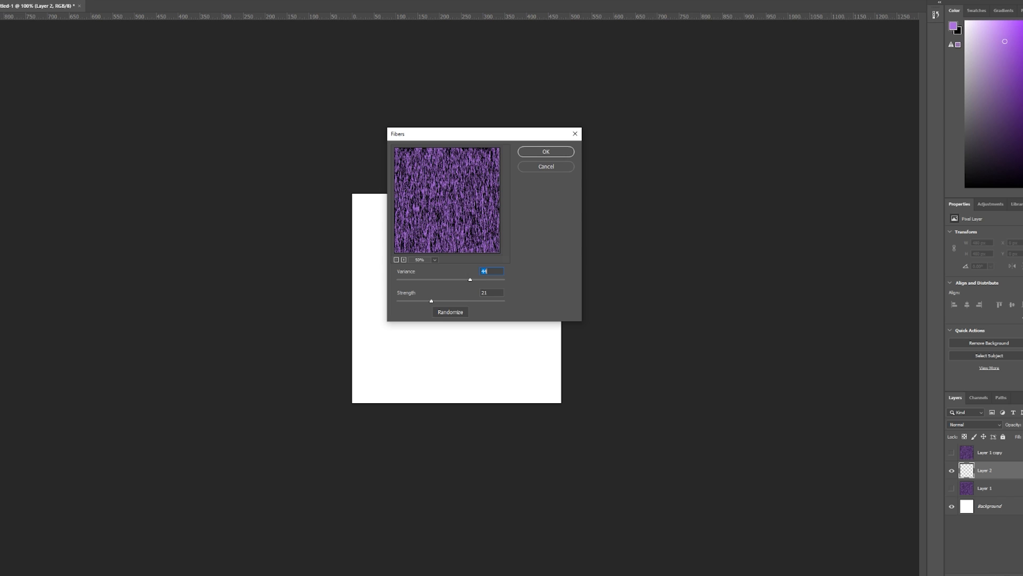
type("3")
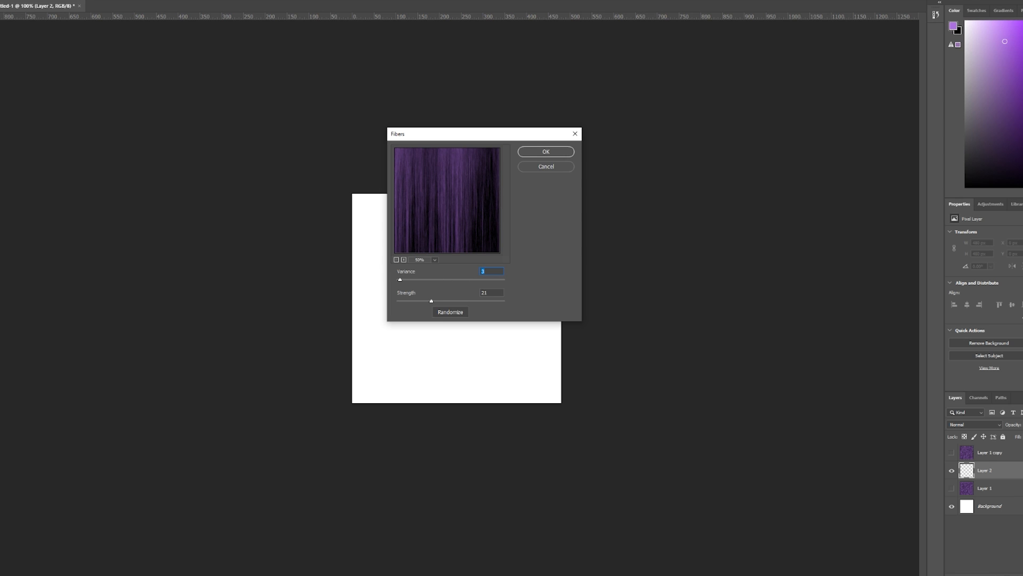
type("18")
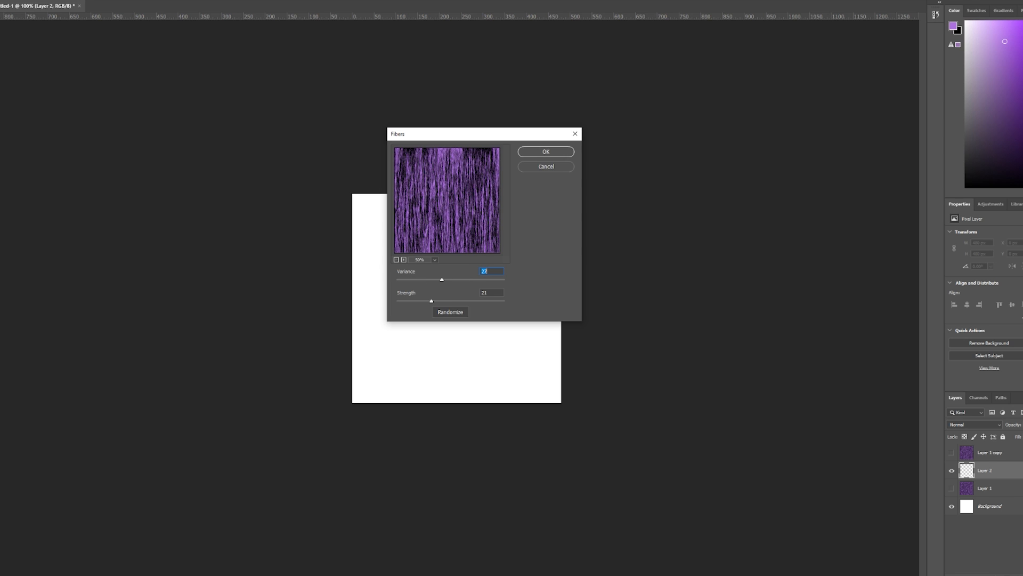
type("37")
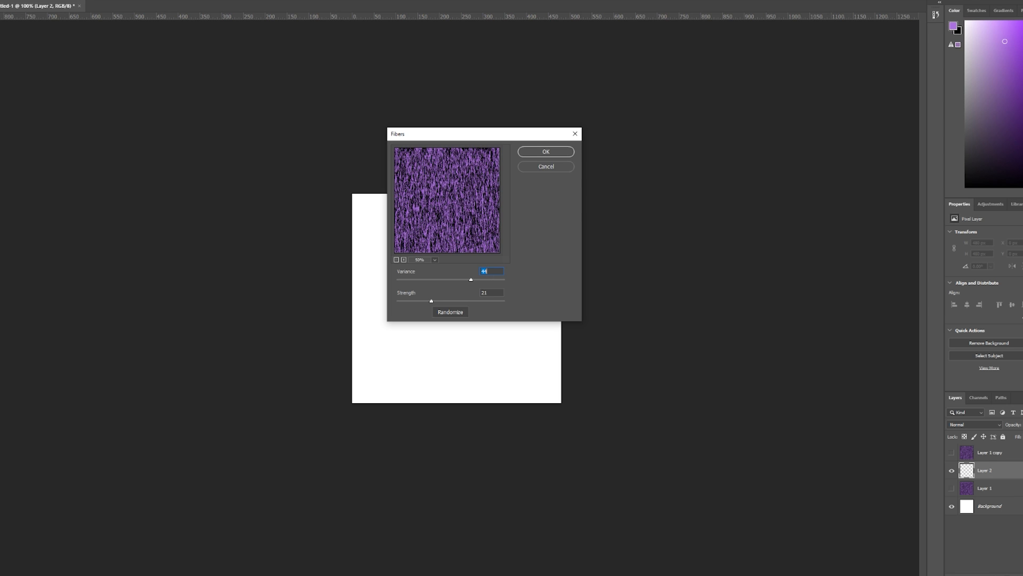
key("Tab")
type("46")
key("Return")
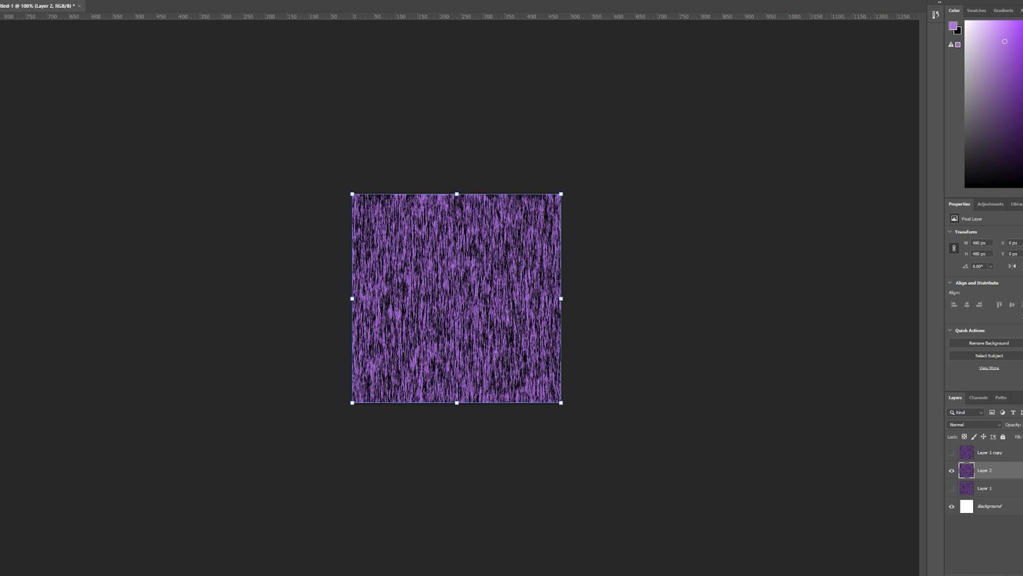
Compare the Brush Strokes filters, then apply Angled Strokes to the fiber layer with direction balance 80, stroke length 25 and sharpness 4.
left_click(74, 1)
left_click(104, 28)
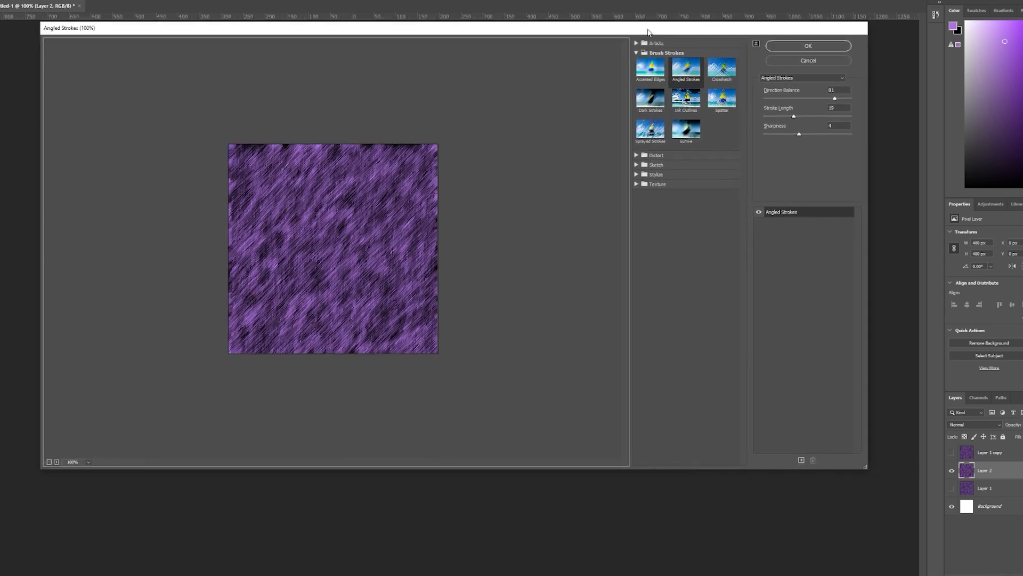
left_click_drag(648, 32, 687, 30)
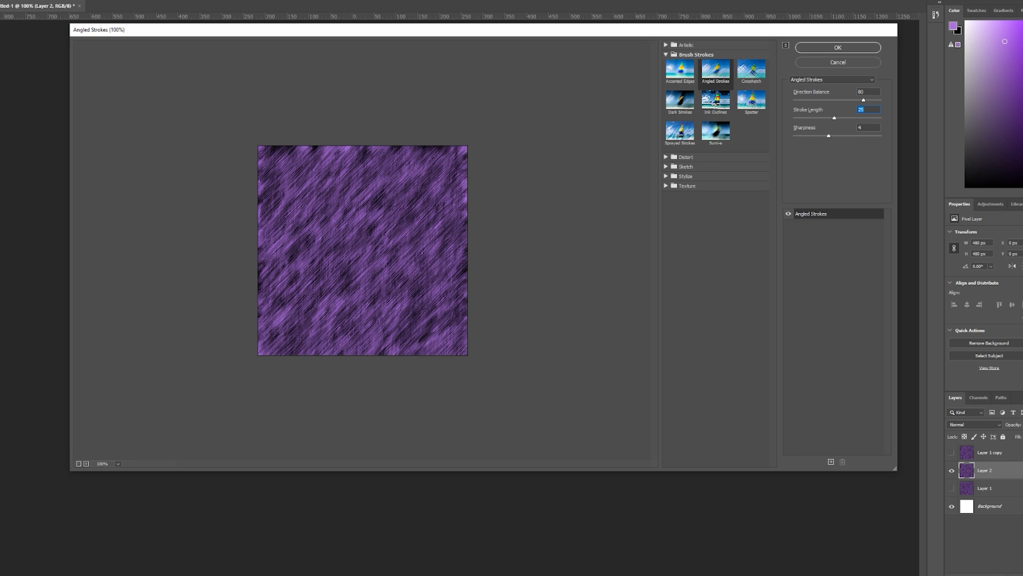
left_click(751, 72)
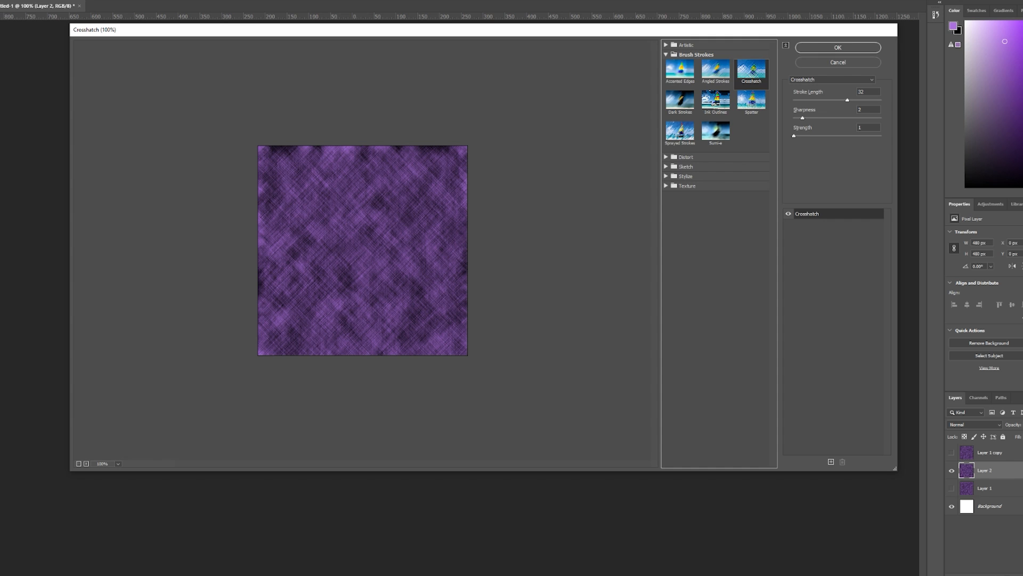
left_click(752, 101)
left_click(716, 102)
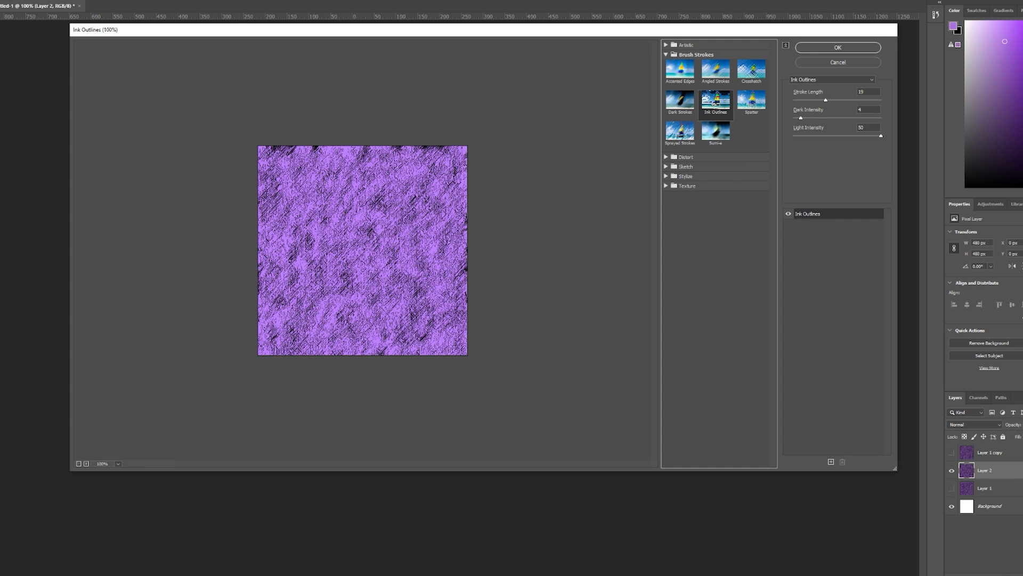
left_click(680, 133)
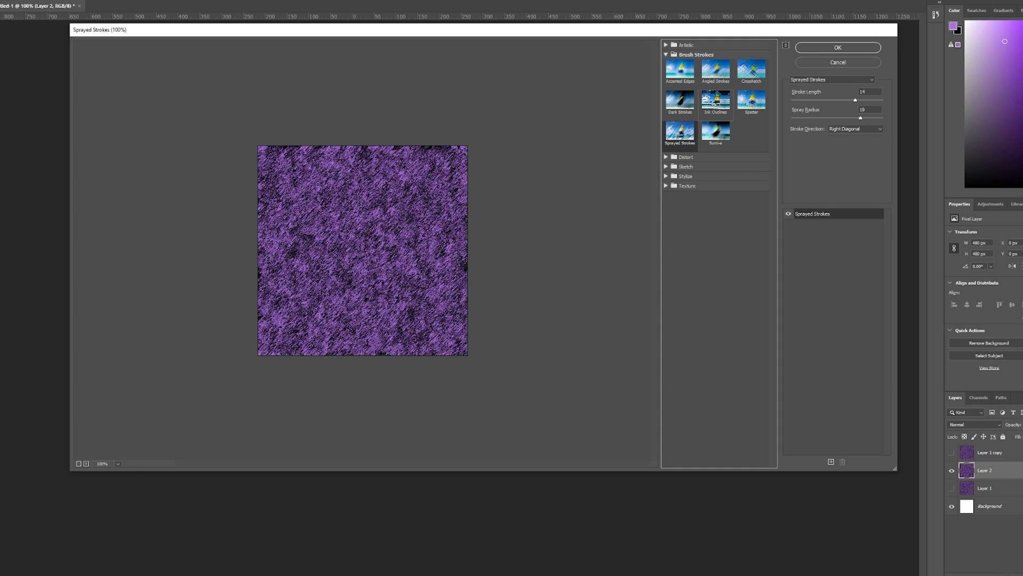
left_click(715, 71)
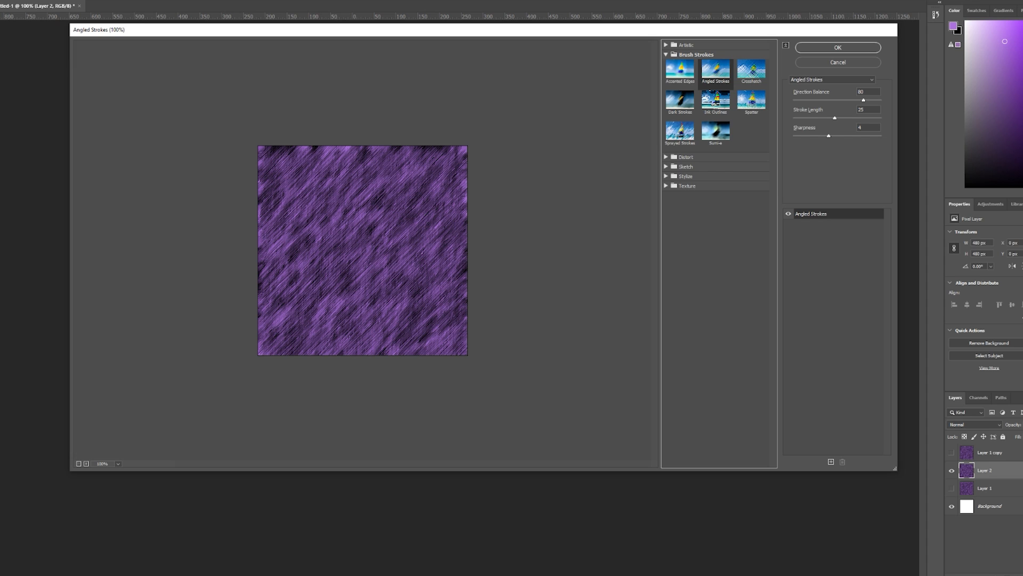
key("Return")
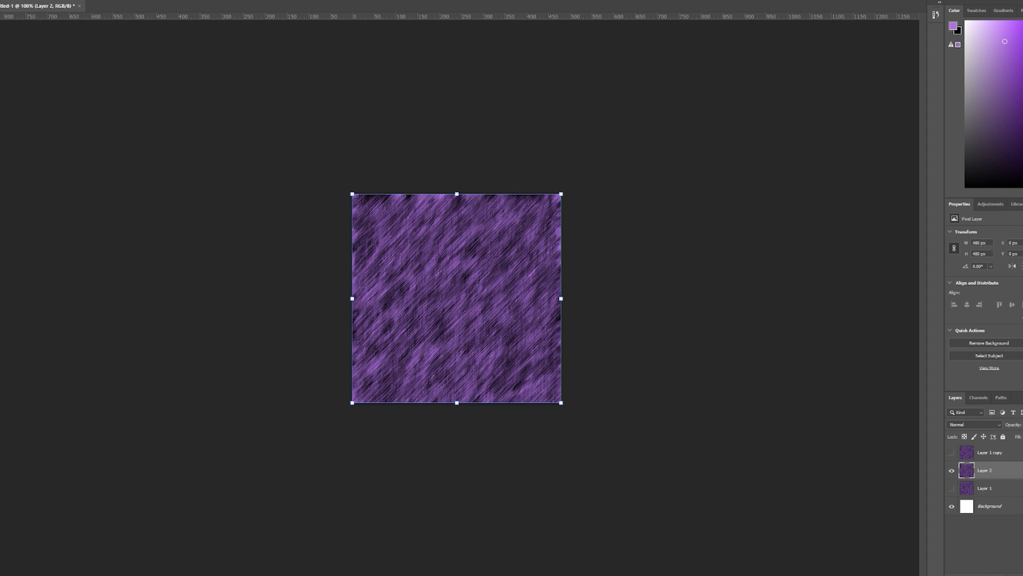
Compare the textures of Layer 2, Layer 1 and Layer 1 copy by showing and hiding them.
left_click(74, 1)
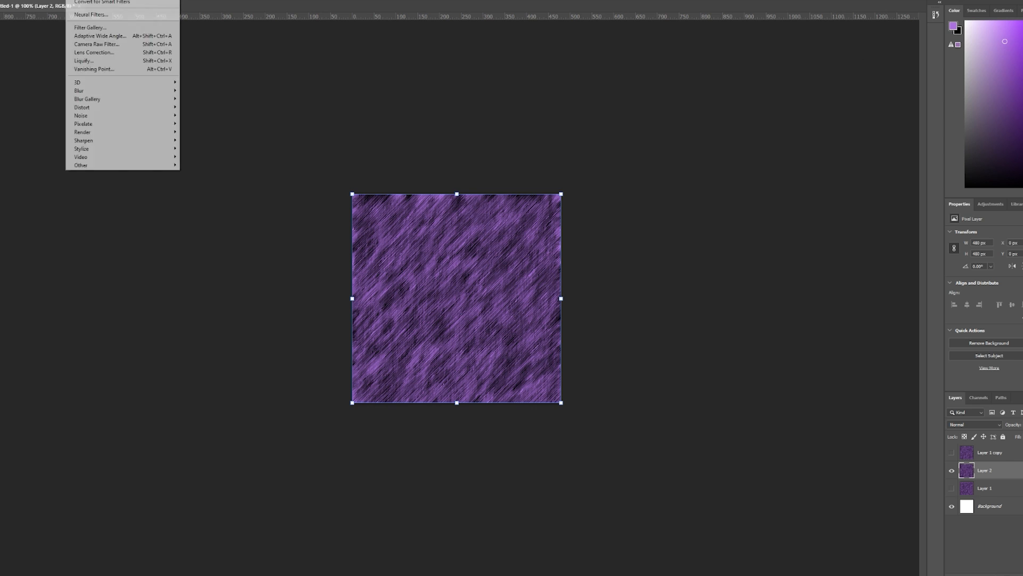
left_click(80, 0)
left_click(952, 471)
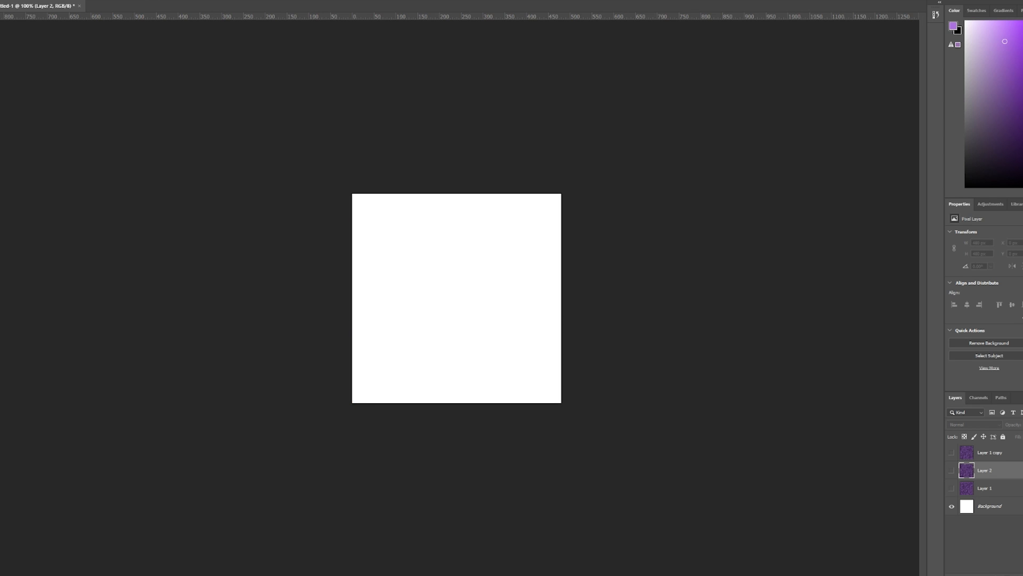
left_click(952, 488)
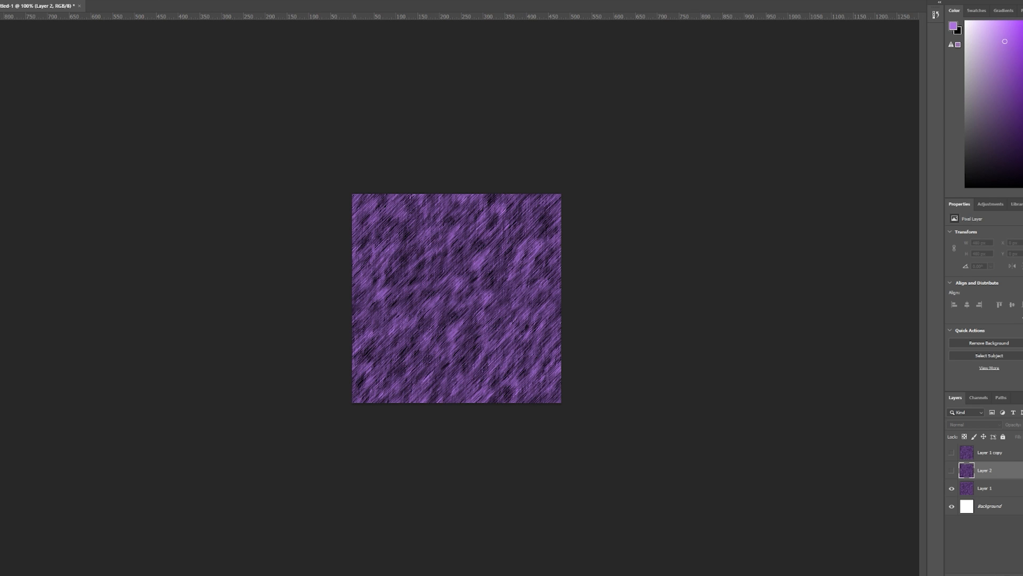
left_click(951, 453)
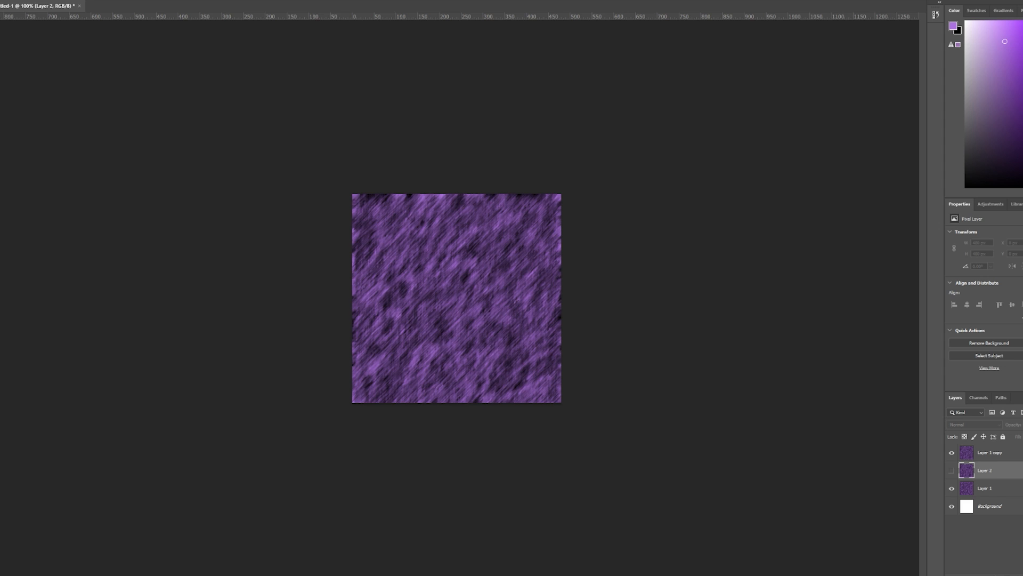
left_click(952, 453)
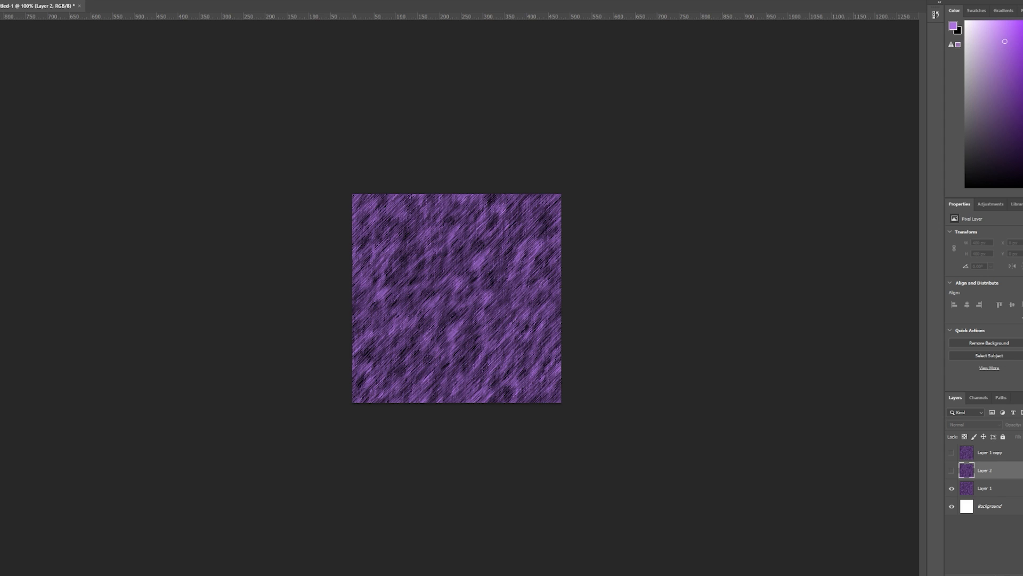
left_click(952, 488)
left_click(951, 470)
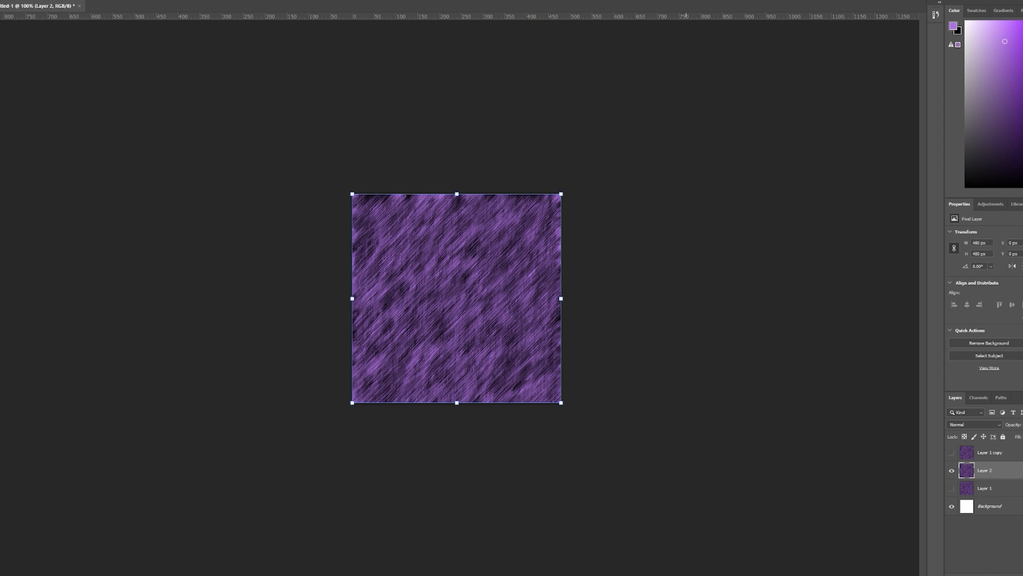
left_click(814, 33)
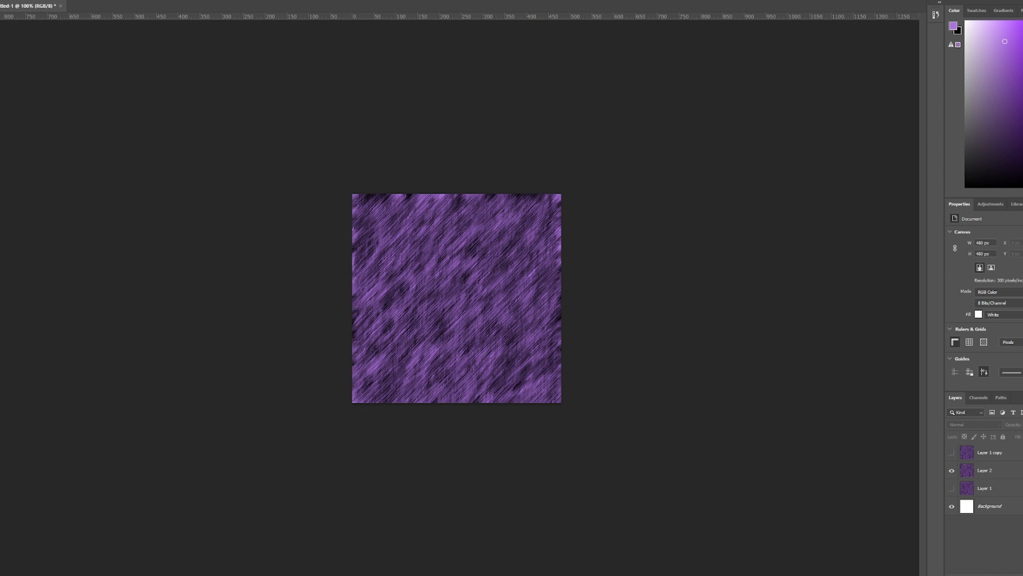
Offset Layer 2 by -240 pixels horizontally and vertically with undefined areas set to Wrap Around.
left_click(74, 0)
key("Escape")
left_click(992, 470)
left_click(74, 0)
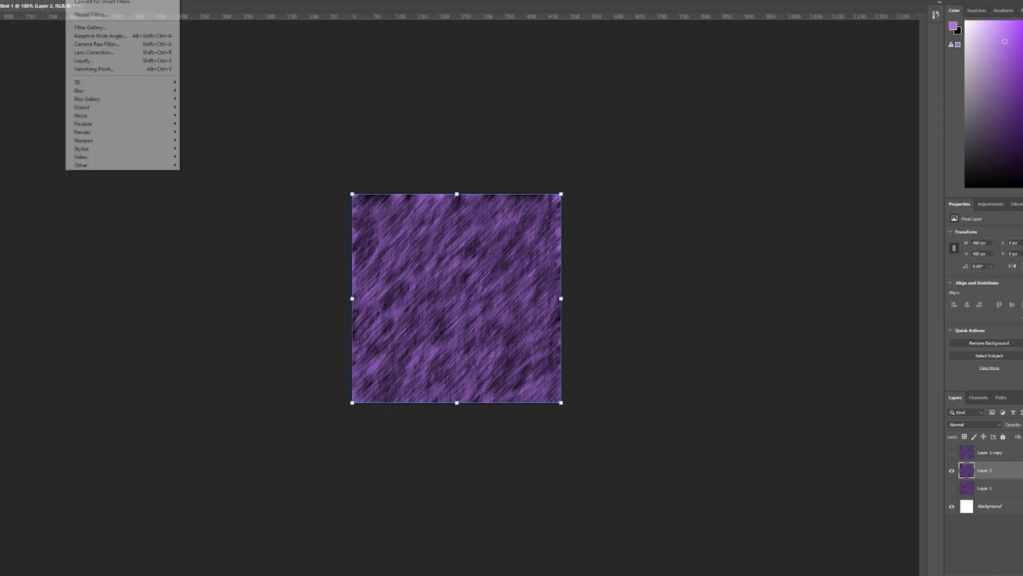
key("Right")
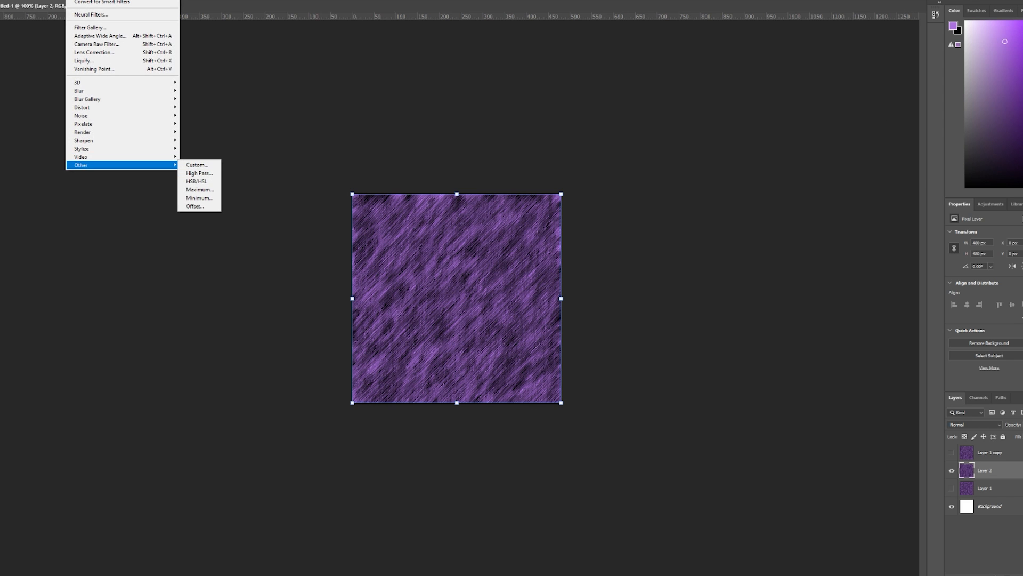
key("Up")
key("Return")
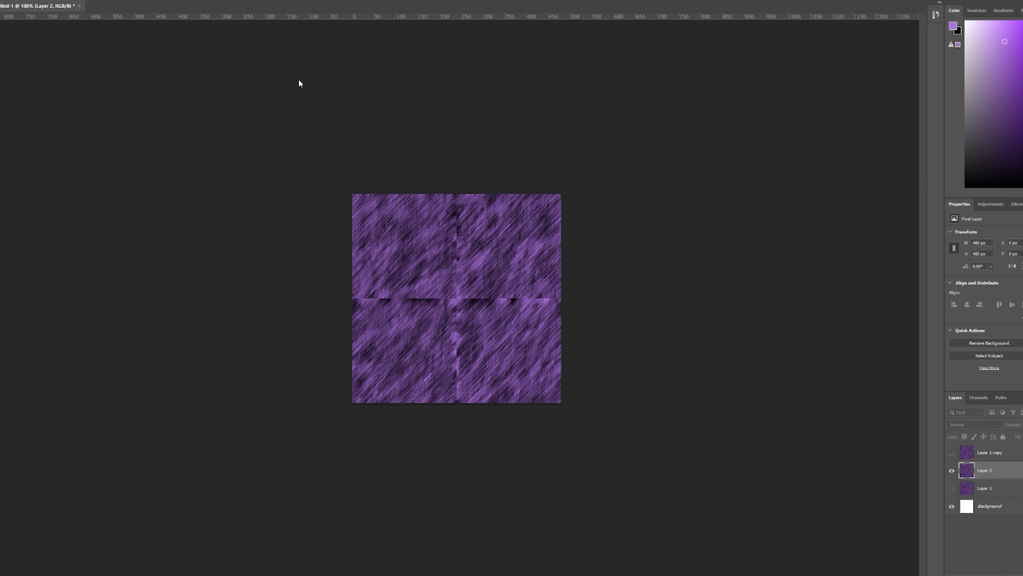
left_click_drag(432, 98, 274, 121)
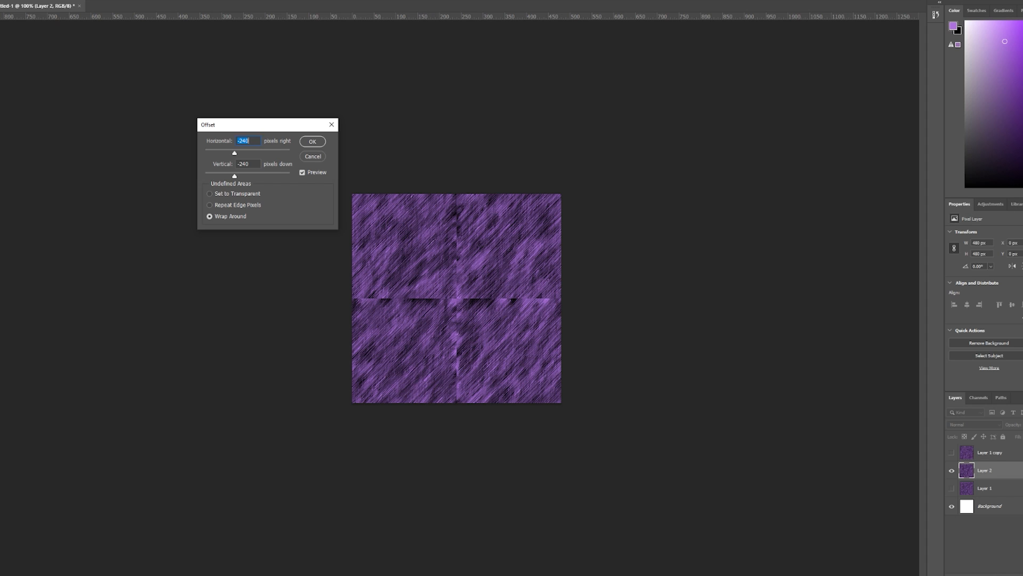
left_click(312, 141)
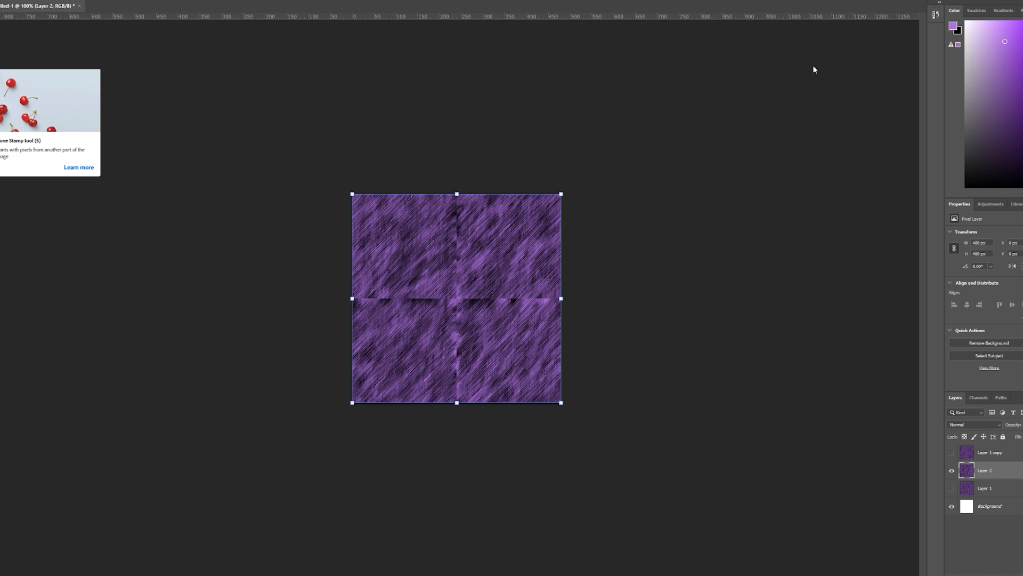
Paint out the vertical and horizontal seams across the middle of Layer 2 with the Clone Stamp, using a soft 42 px brush.
key("s")
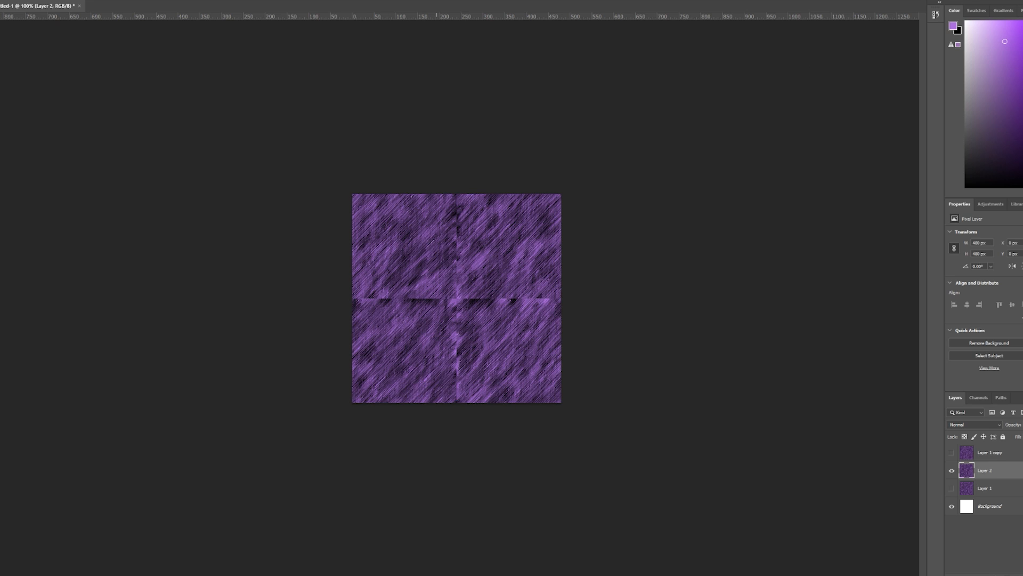
left_click(855, 1)
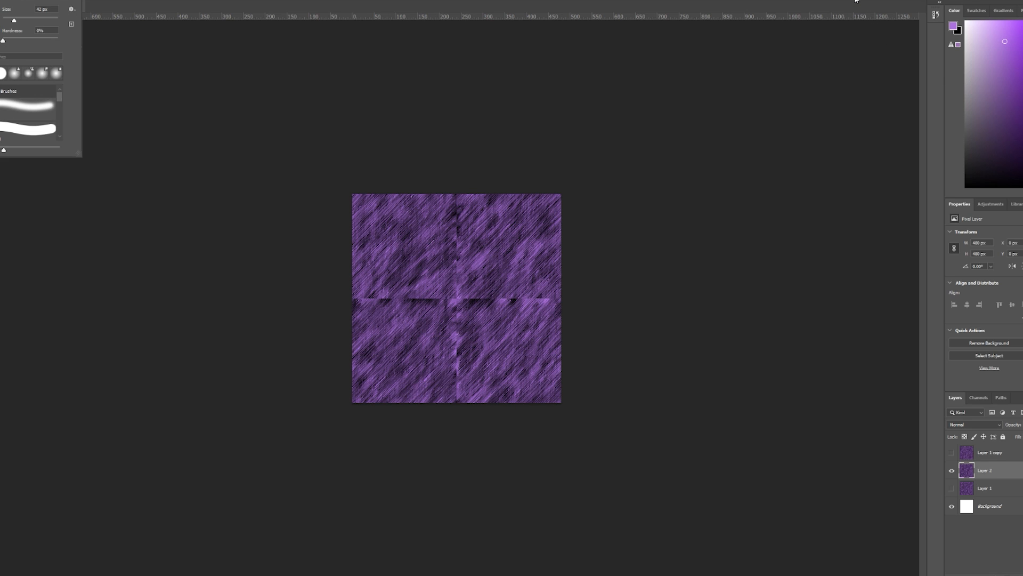
key("Escape")
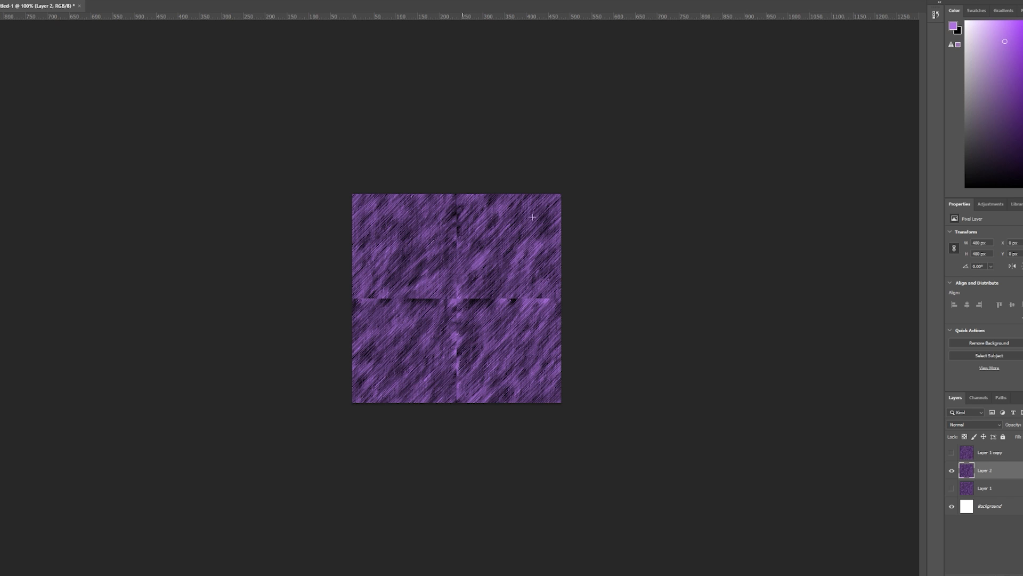
left_click_drag(458, 205, 460, 295)
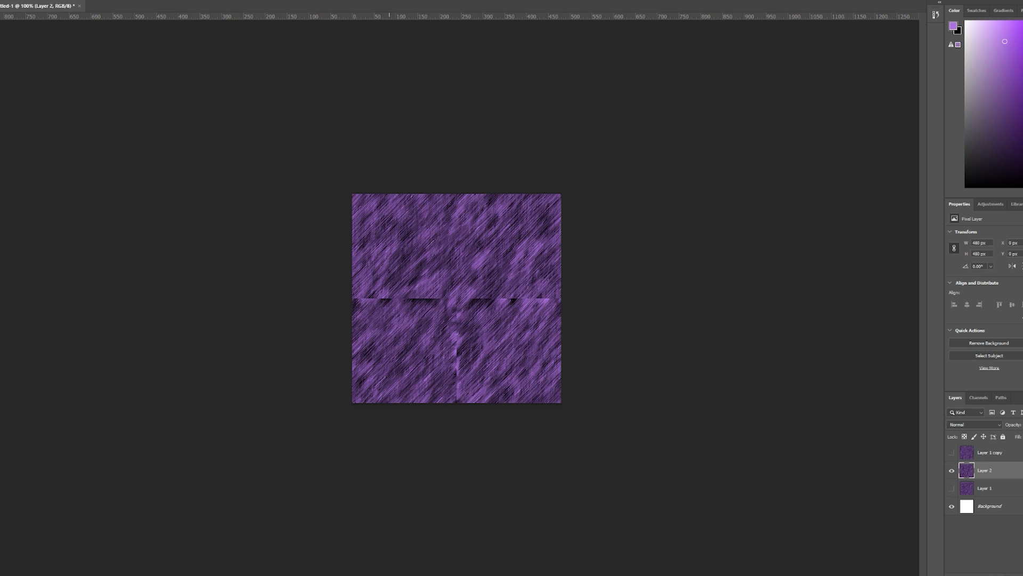
left_click_drag(469, 297, 353, 298)
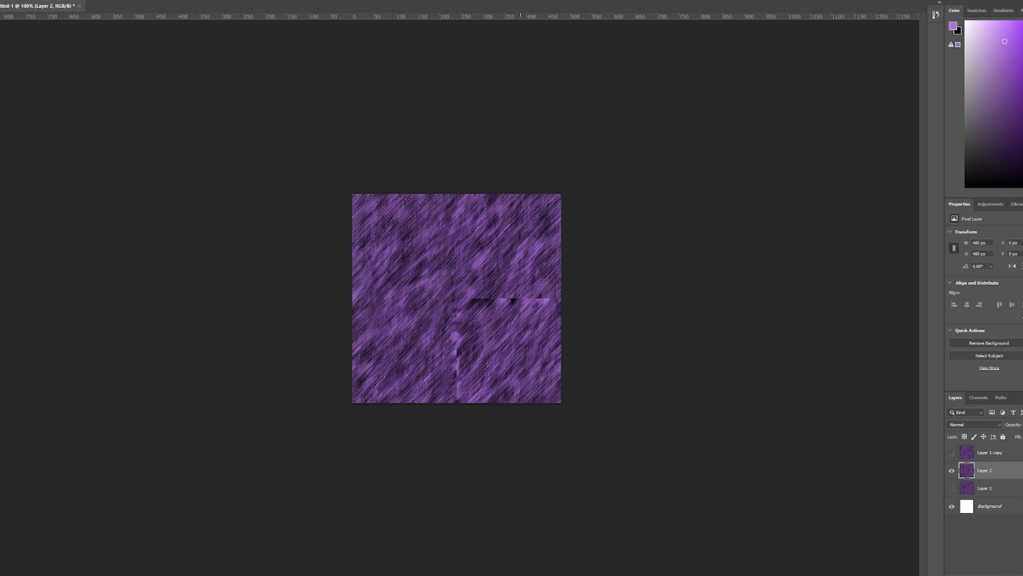
left_click_drag(472, 298, 519, 298)
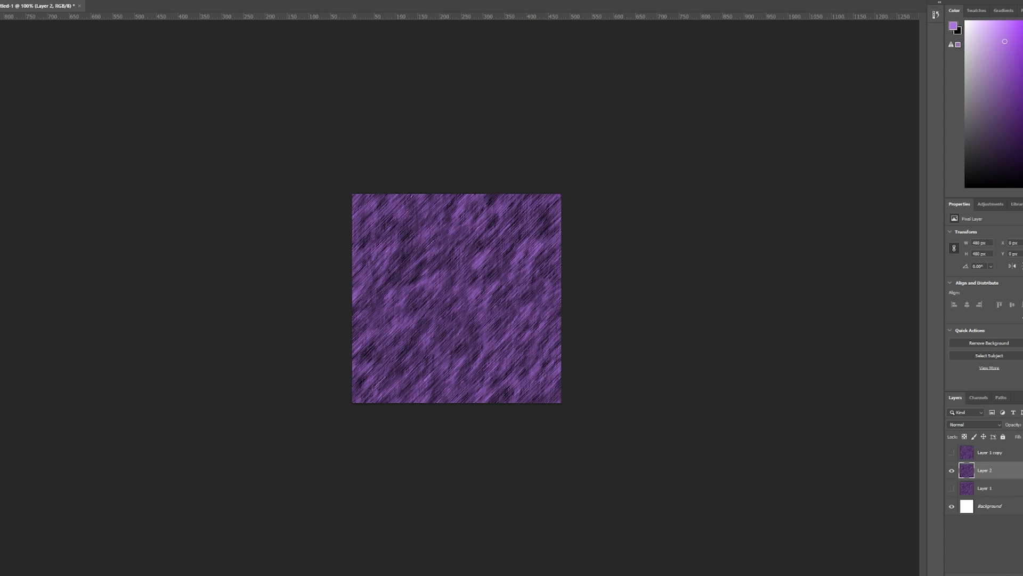
left_click_drag(489, 237, 443, 276)
left_click_drag(500, 237, 456, 240)
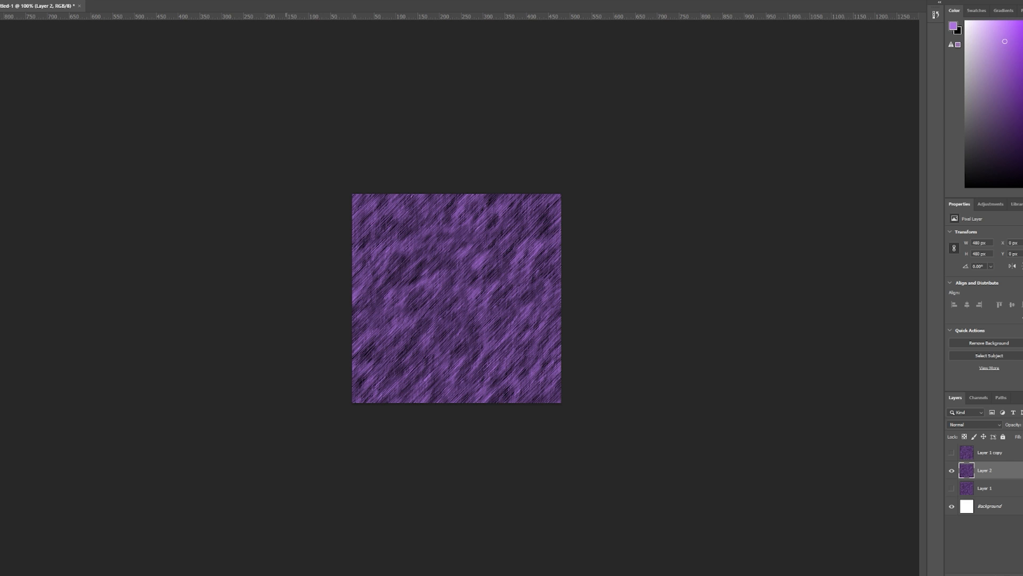
Preview Layer 2 with the Offset filter at -240 pixels horizontally and vertically to check for seams, without applying it.
left_click(75, 0)
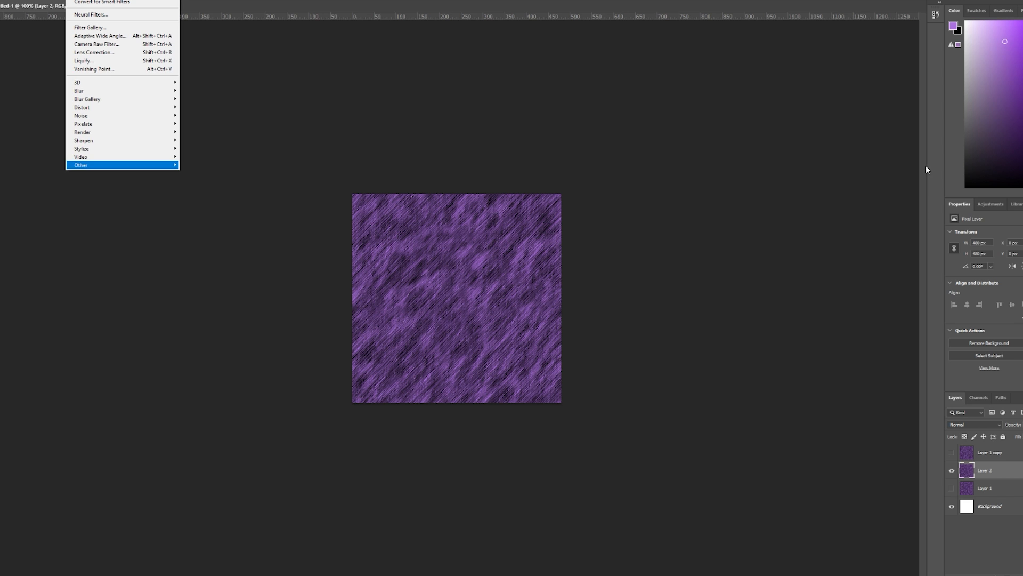
mouse_move(101, 166)
left_click(195, 206)
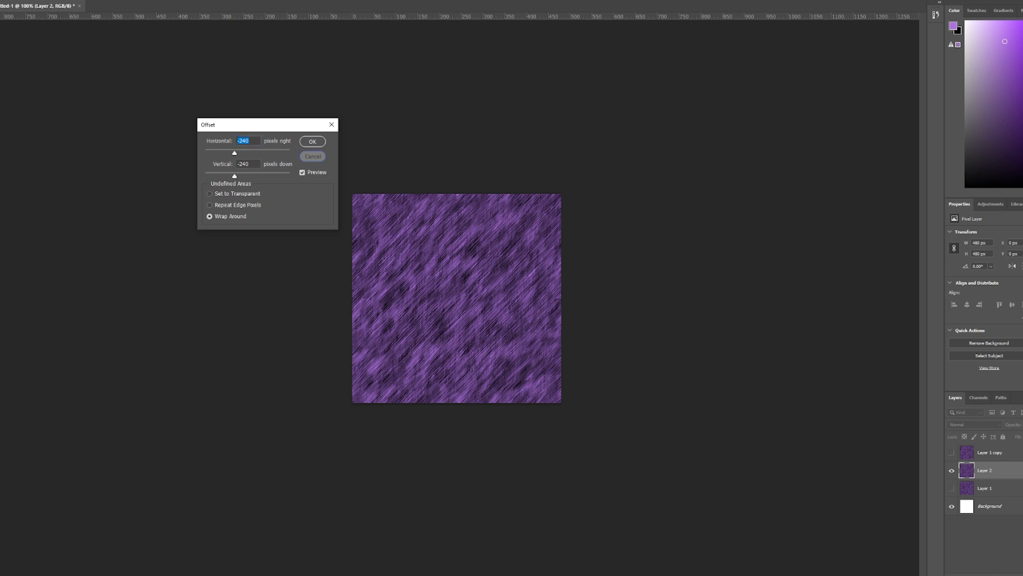
left_click(313, 156)
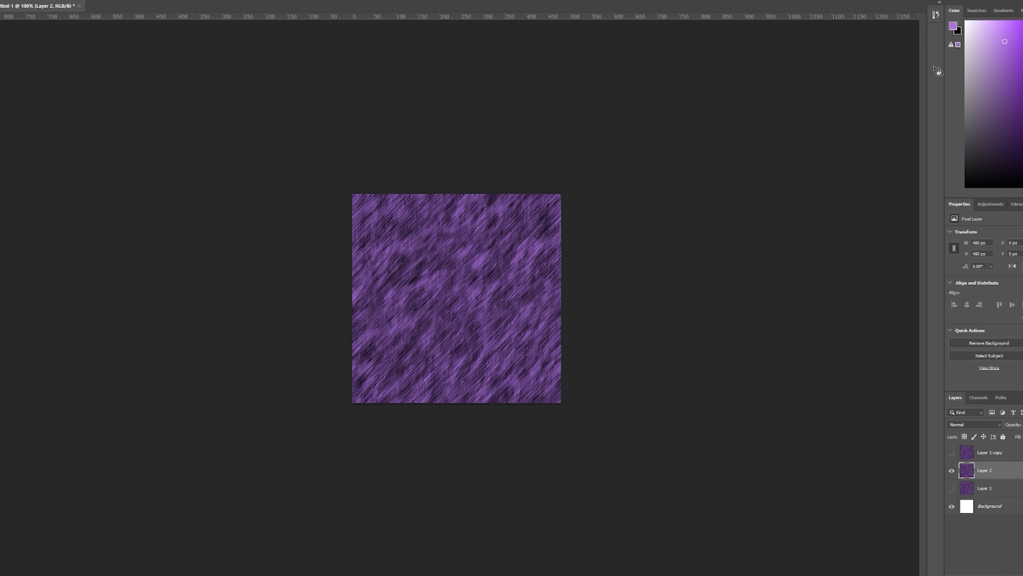
left_click(0, 0)
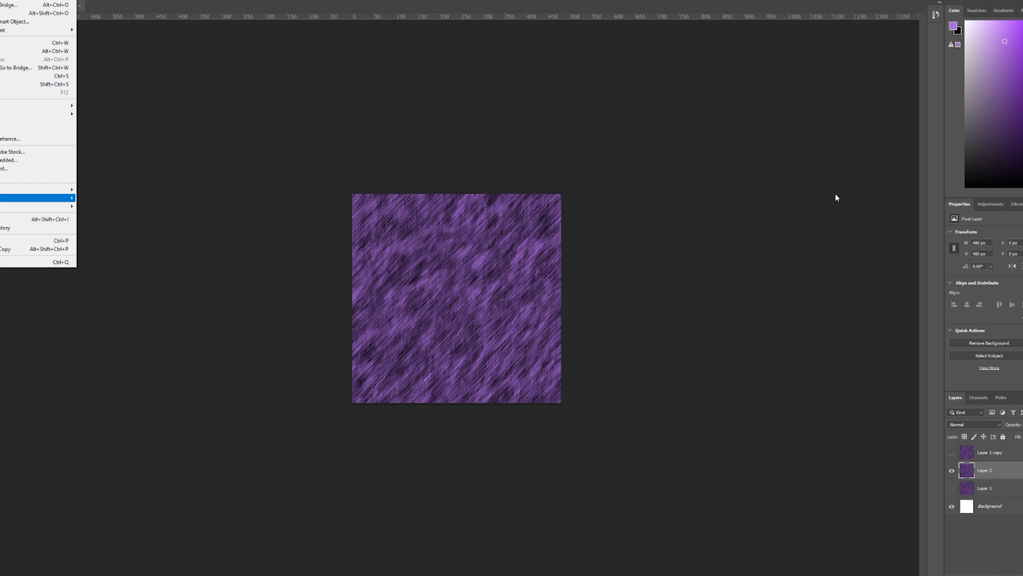
mouse_move(38, 190)
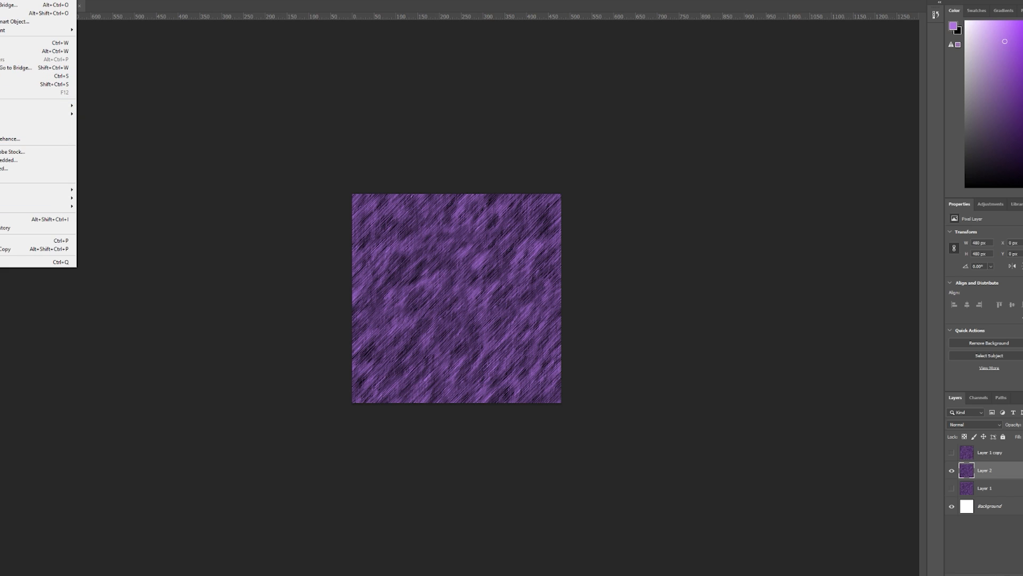
key("Escape")
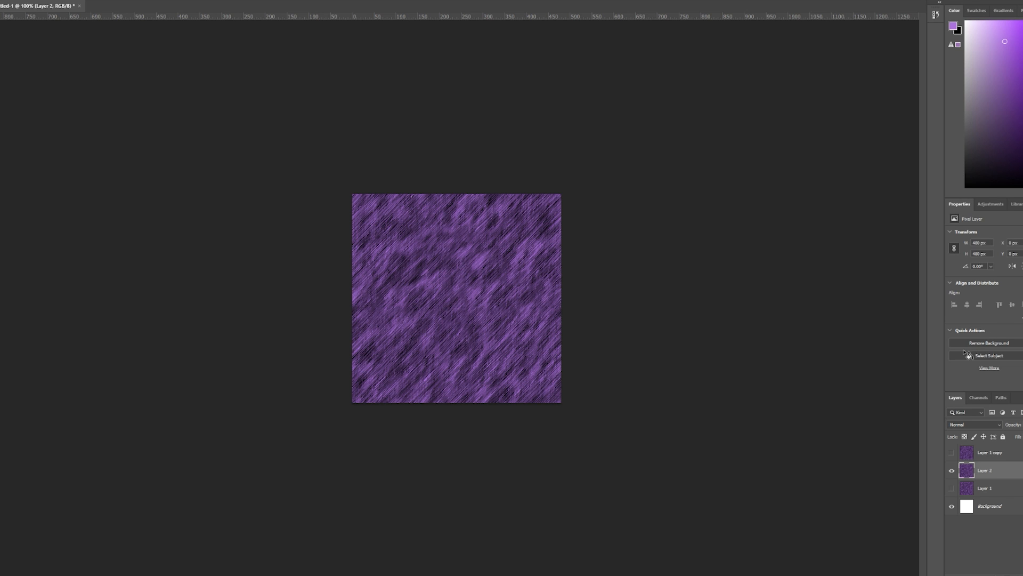
Save a copy of the fur texture in PNG format.
left_click(0, 0)
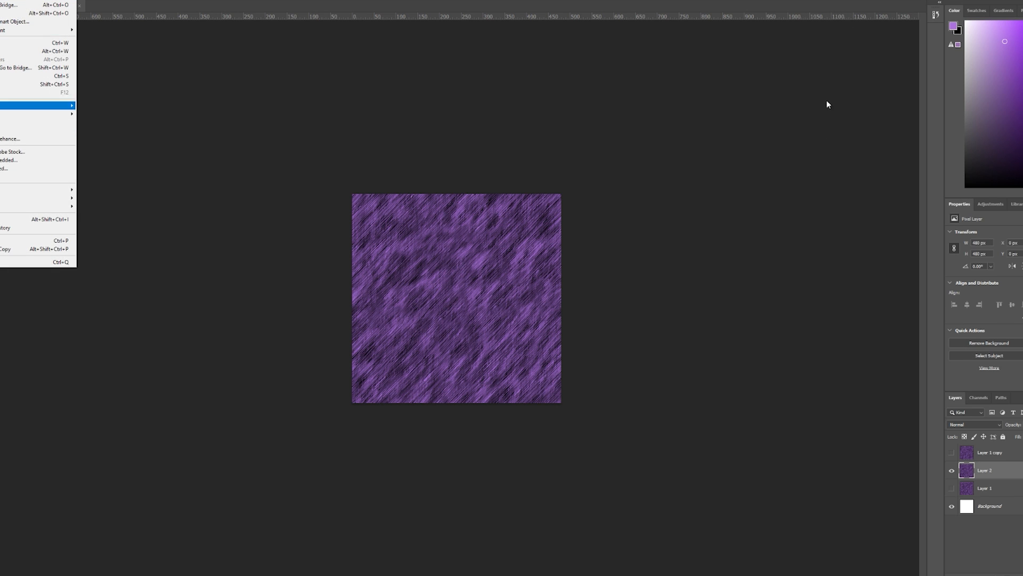
left_click(38, 85)
left_click(189, 176)
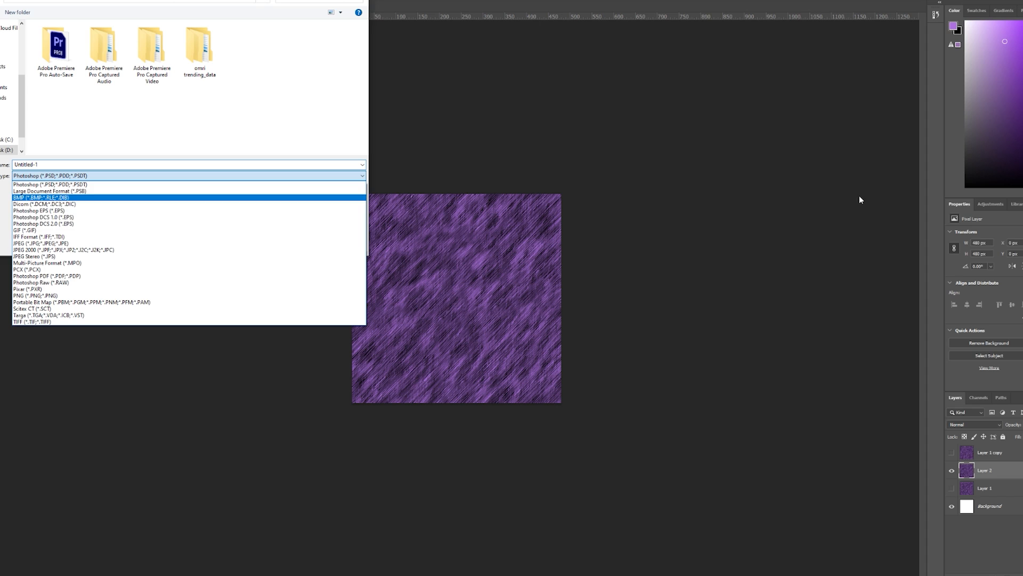
left_click(190, 256)
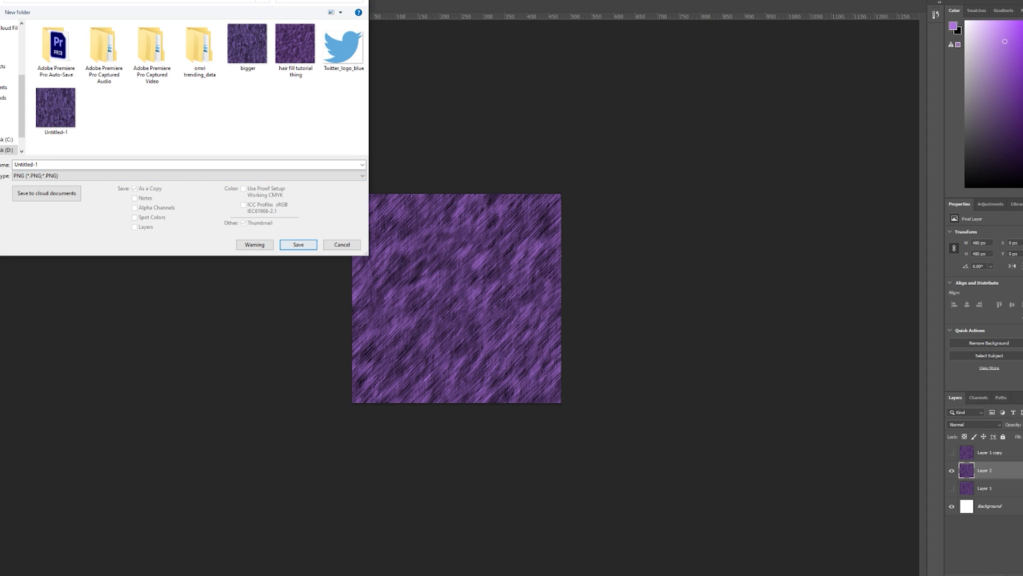
key("Return")
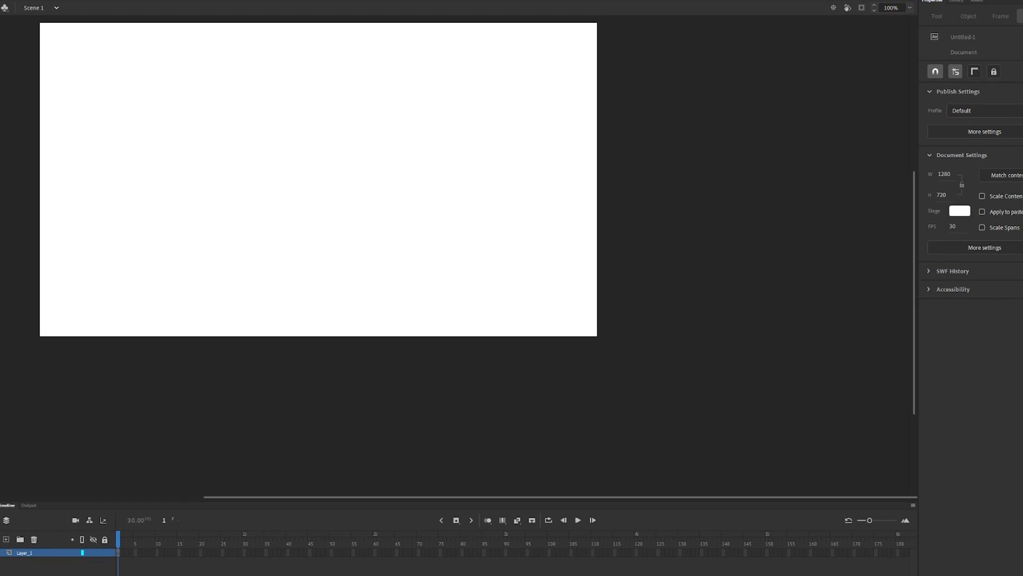
Switch to Adobe Animate and import the image "hair fill tutorial thing" into the open document's library.
scroll(458, 256, "up", 10)
scroll(459, 256, "down", 9)
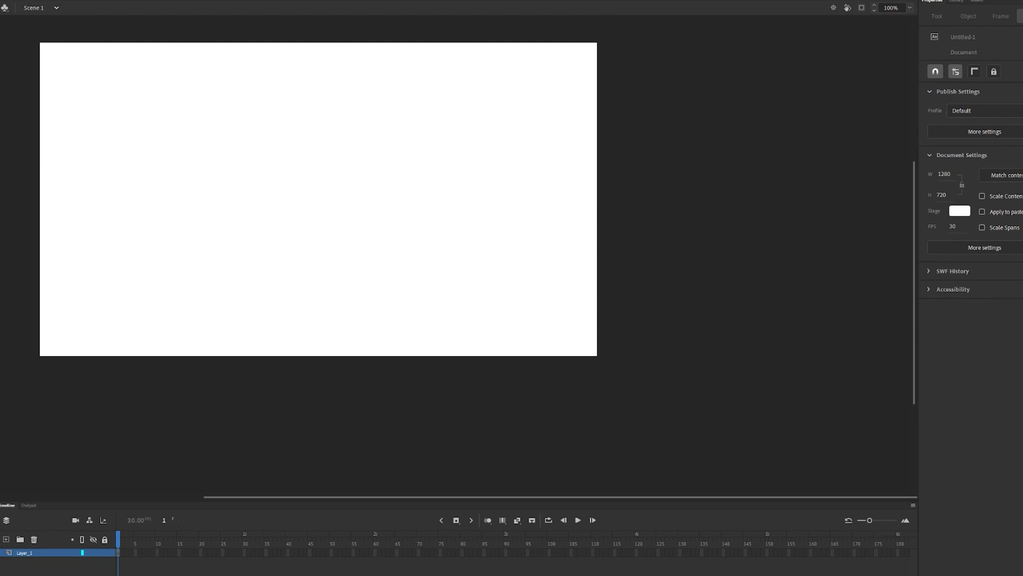
scroll(342, 199, "left", 3)
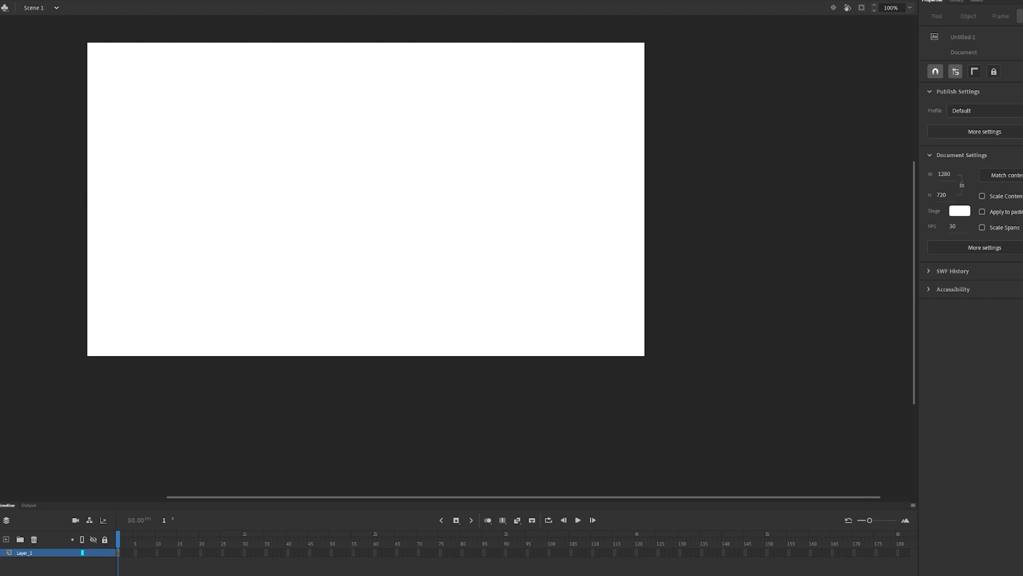
left_click(12, 1)
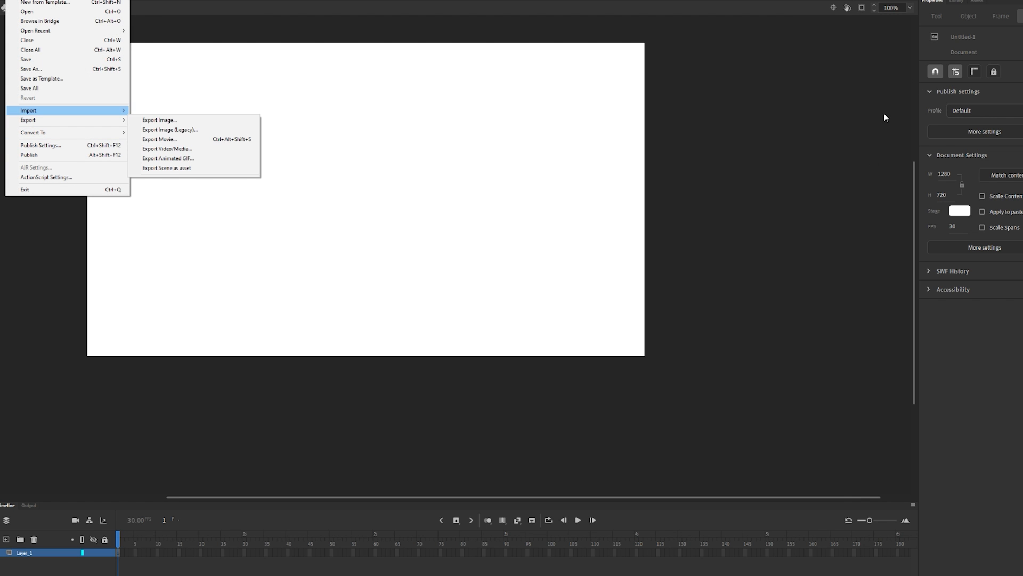
mouse_move(40, 110)
left_click(162, 120)
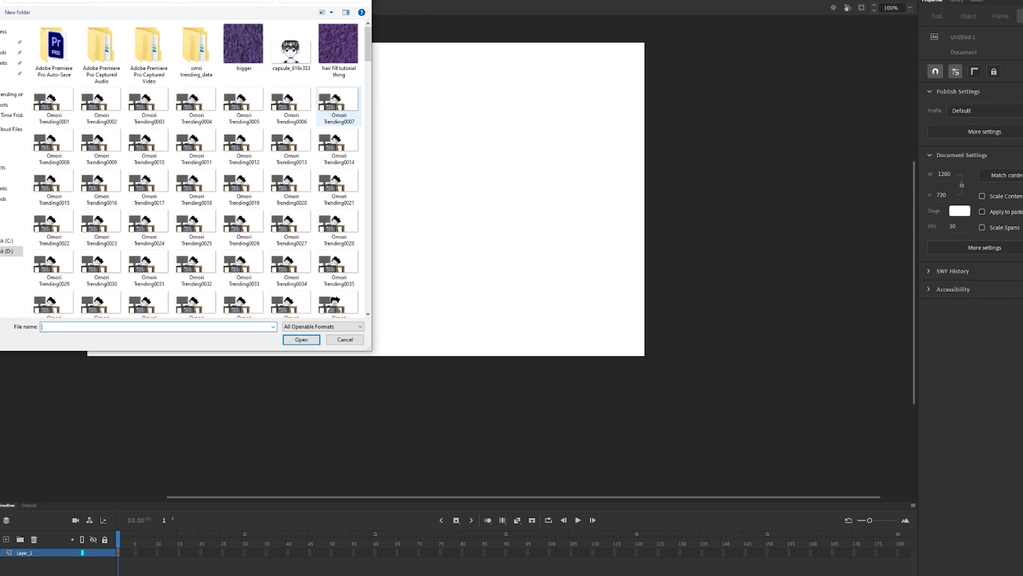
left_click(339, 50)
scroll(337, 210, "down", 15)
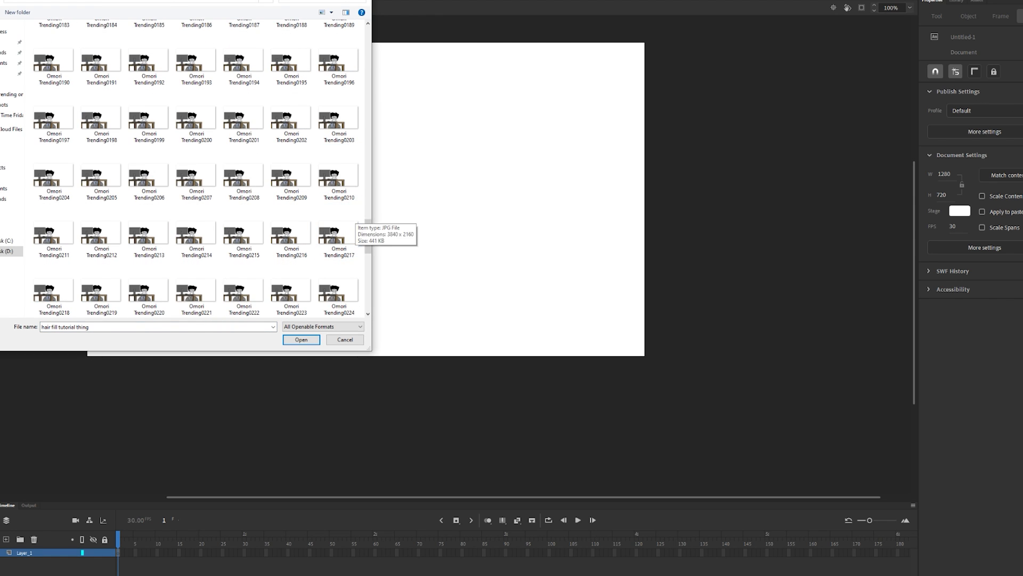
scroll(351, 220, "up", 15)
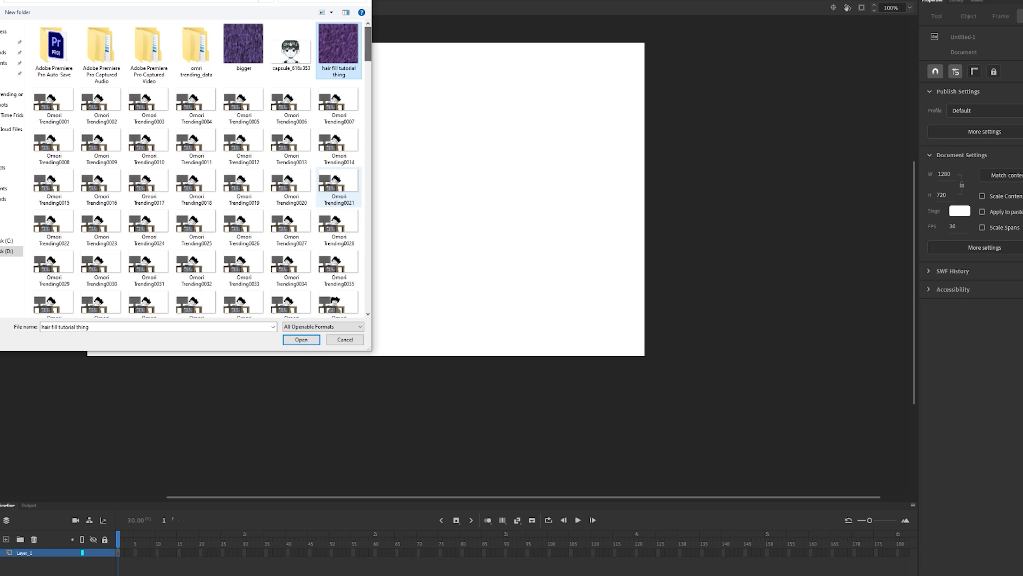
left_click(301, 340)
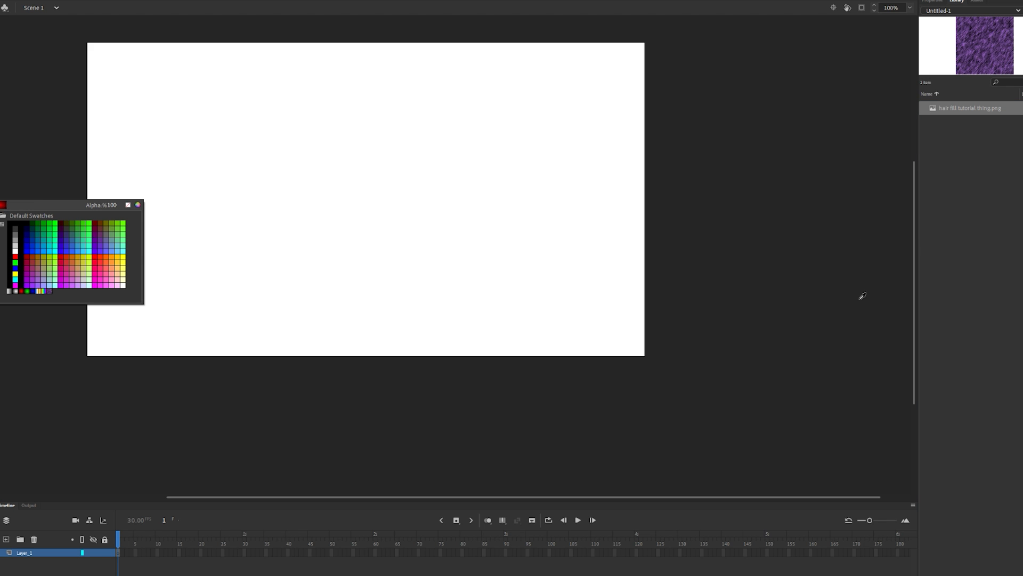
Choose the fur bitmap as the drawing color, try it with a few freehand strokes on the stage, and undo them.
left_click(891, 294)
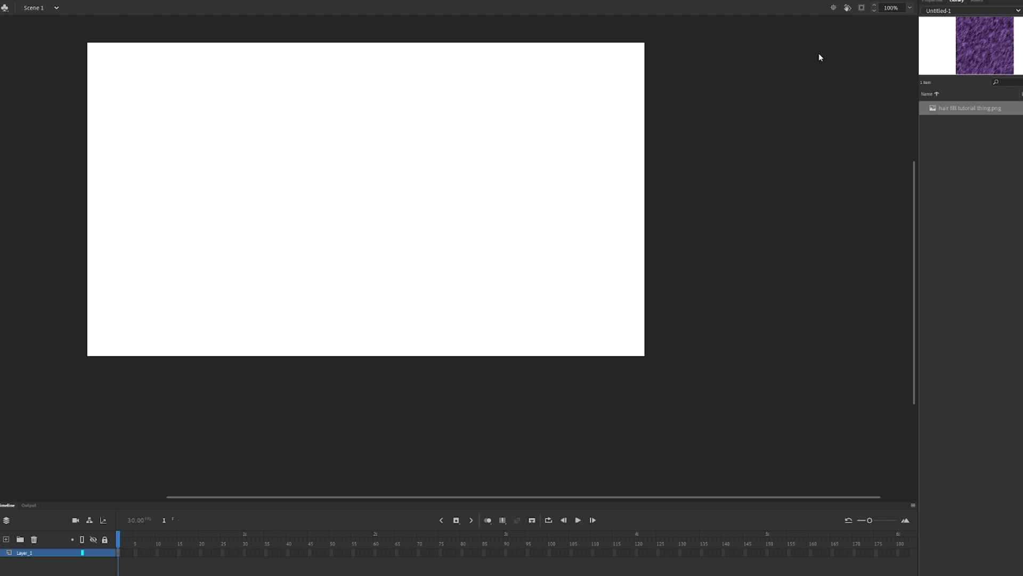
mouse_move(190, 127)
left_mouse_down()
mouse_move(154, 135)
mouse_move(149, 160)
mouse_move(198, 179)
mouse_move(230, 154)
mouse_move(185, 127)
left_mouse_up()
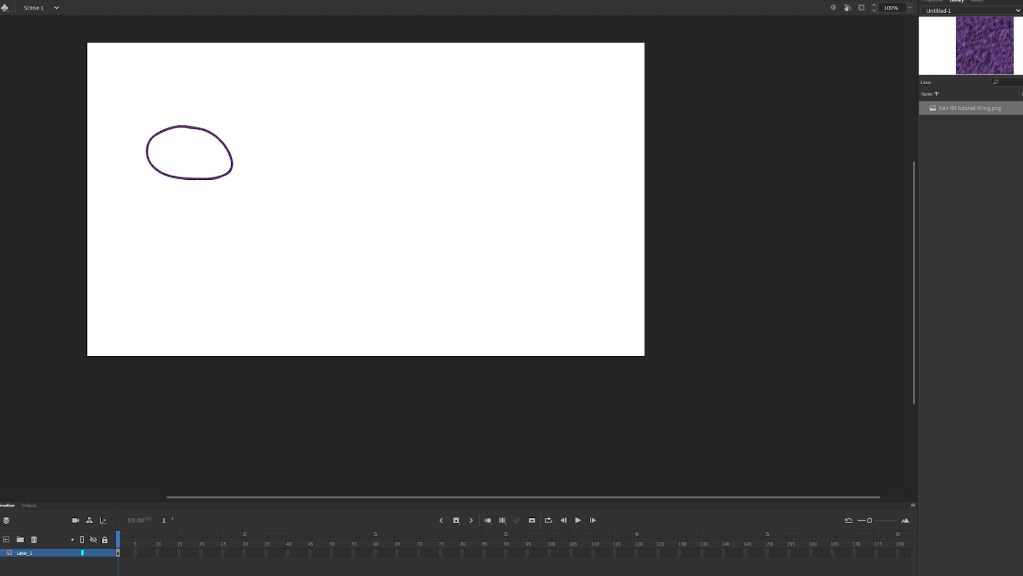
mouse_move(261, 252)
left_mouse_down()
mouse_move(485, 325)
mouse_move(320, 259)
mouse_move(421, 169)
left_mouse_up()
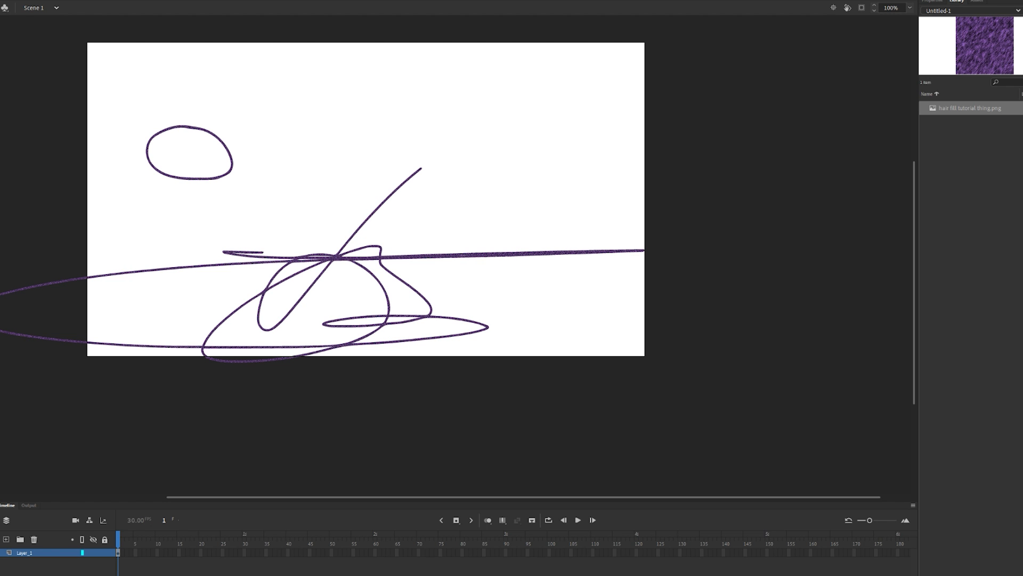
key("ctrl+z")
key("ctrl+z")
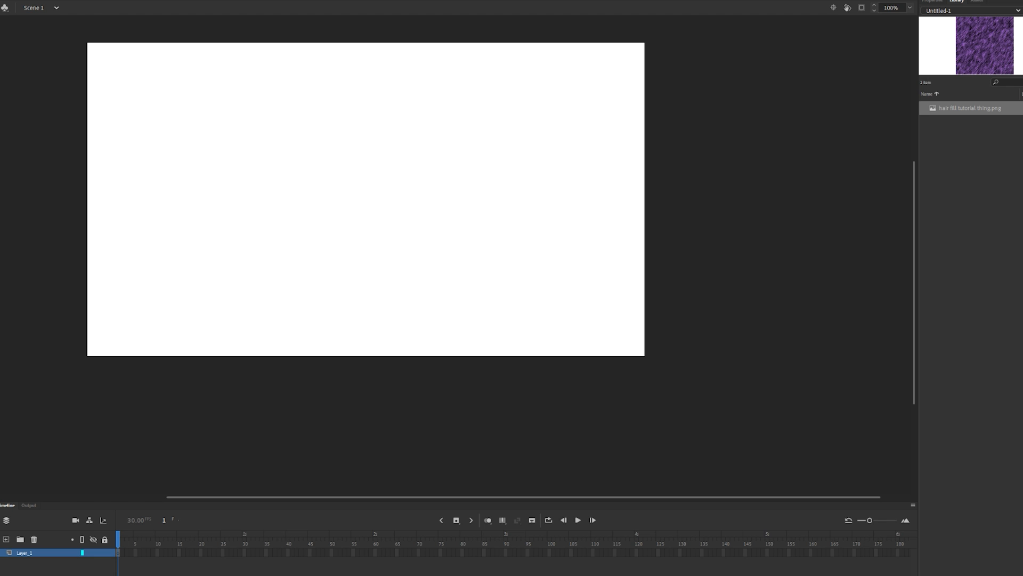
mouse_move(310, 204)
left_mouse_down()
mouse_move(387, 270)
mouse_move(334, 213)
mouse_move(307, 208)
mouse_move(279, 220)
left_mouse_up()
key("ctrl+z")
Draw a black-outlined cartoon character with the words "u can do it" and fill its spiky hair with the fur bitmap.
mouse_move(239, 235)
left_mouse_down()
mouse_move(311, 248)
mouse_move(327, 276)
mouse_move(336, 250)
mouse_move(437, 259)
mouse_move(394, 234)
mouse_move(415, 209)
mouse_move(353, 205)
mouse_move(315, 196)
left_mouse_up()
mouse_move(252, 243)
left_mouse_down()
mouse_move(245, 286)
mouse_move(392, 304)
mouse_move(407, 257)
left_mouse_up()
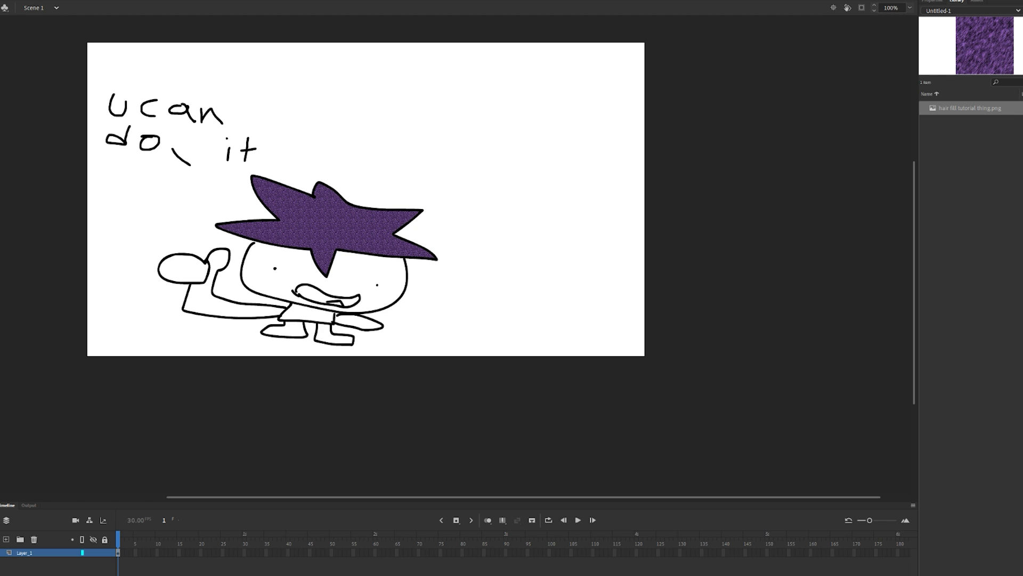
Fill the character's shirt and the short arm beside it with the fur bitmap.
scroll(458, 255, "up", 2)
scroll(458, 256, "down", 3)
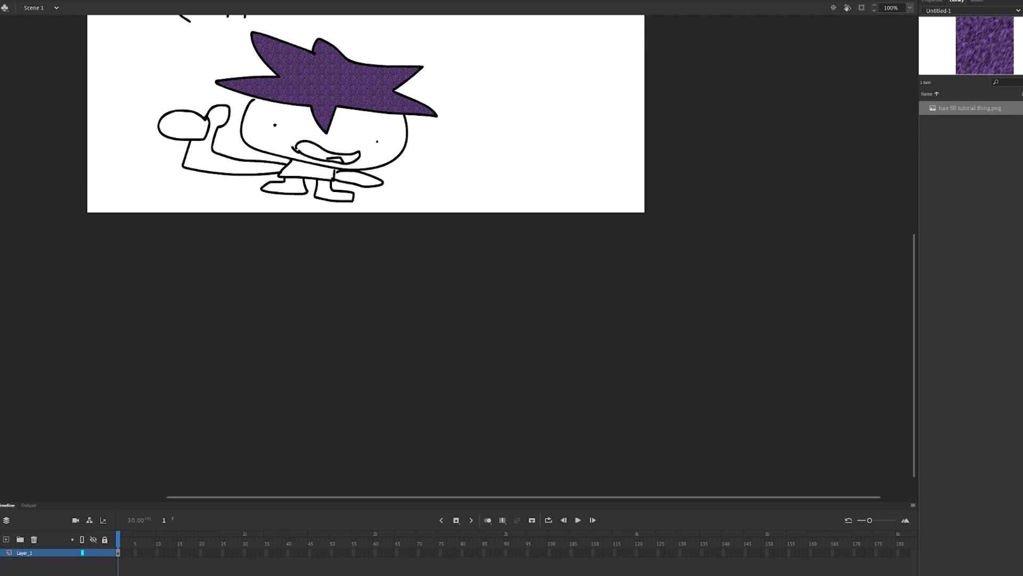
left_click(911, 8)
left_click(931, 18)
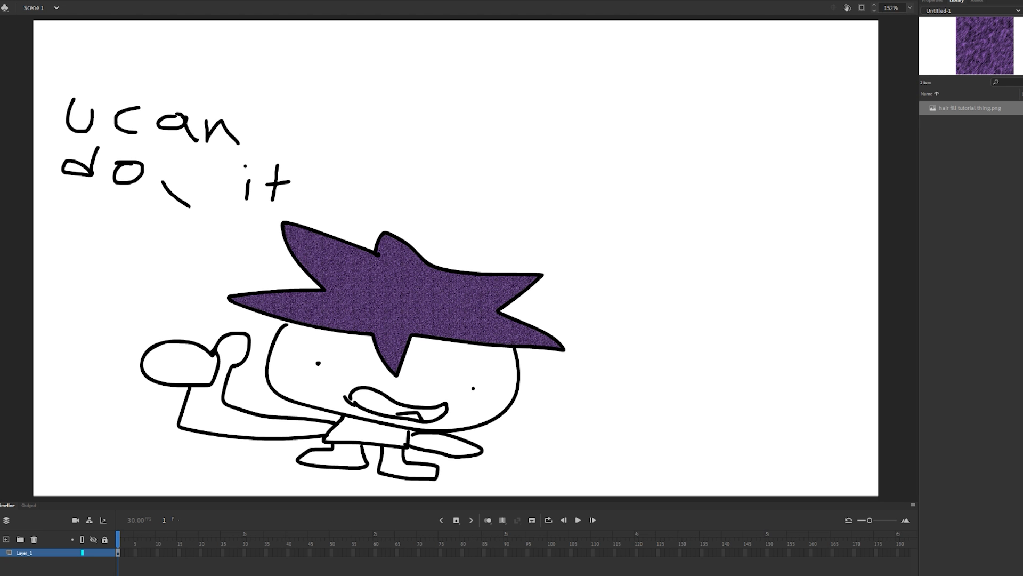
left_click(369, 433)
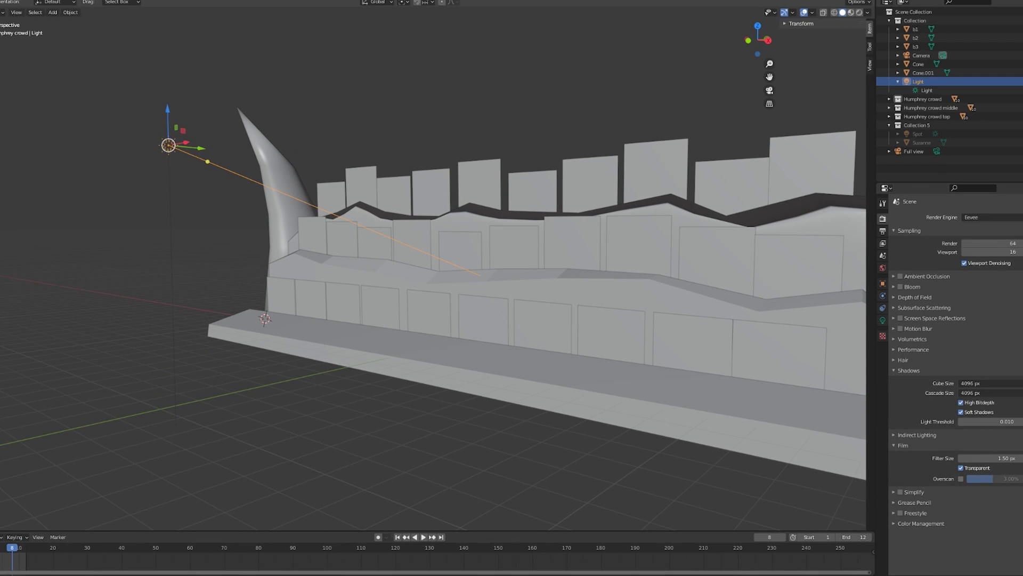
Switch to Blender and display the crowd scene in Rendered viewport shading.
right_click(393, 311)
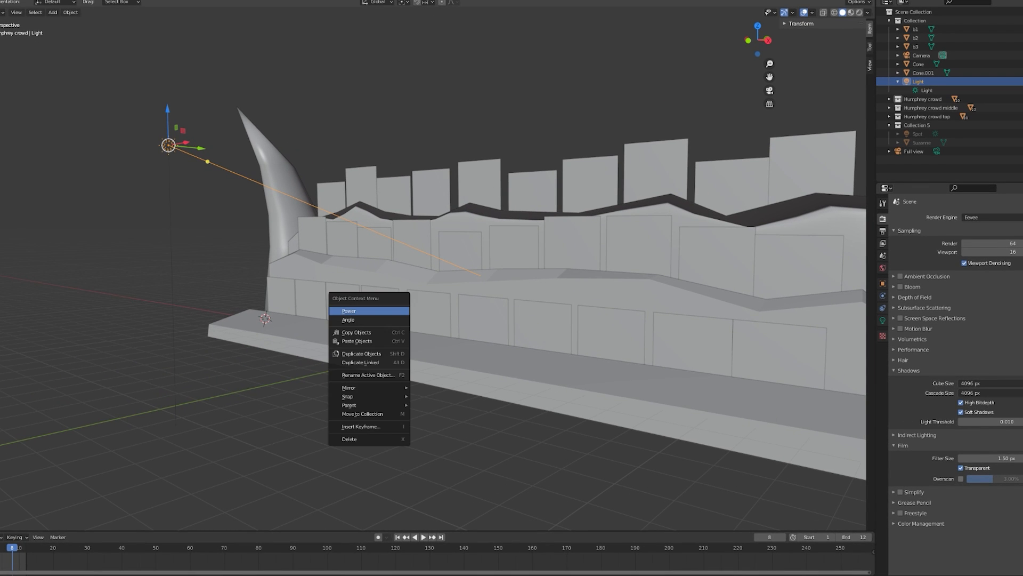
left_click_drag(394, 311, 490, 318)
scroll(431, 312, "down", 3)
scroll(475, 310, "up", 3)
scroll(472, 310, "down", 2)
scroll(460, 308, "up", 5)
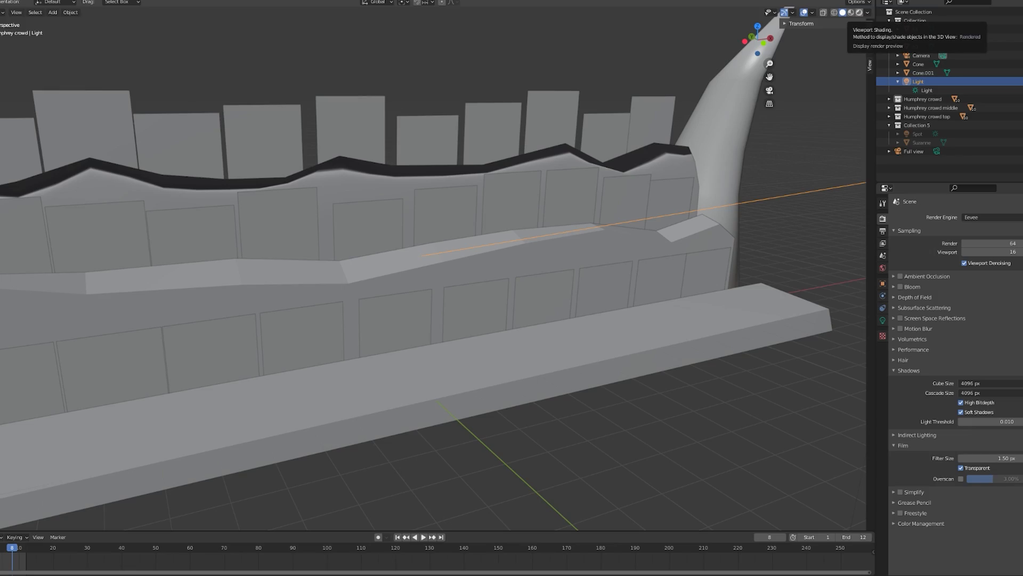
left_click(859, 12)
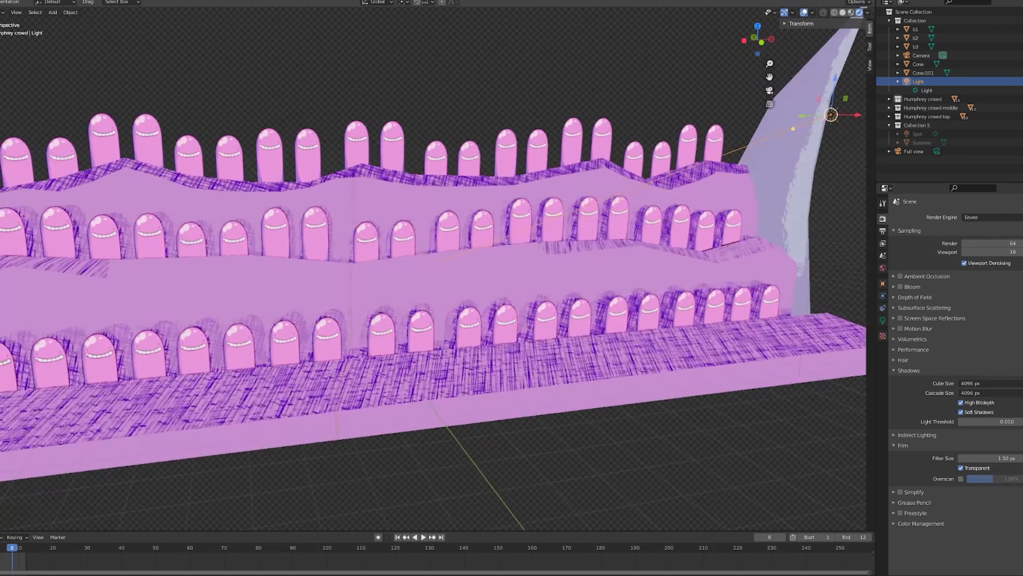
Play the crowd animation and examine the hatched shadows and surfaces of the stands from several angles.
left_click_drag(480, 287, 446, 273)
scroll(453, 283, "up", 6)
scroll(447, 272, "down", 8)
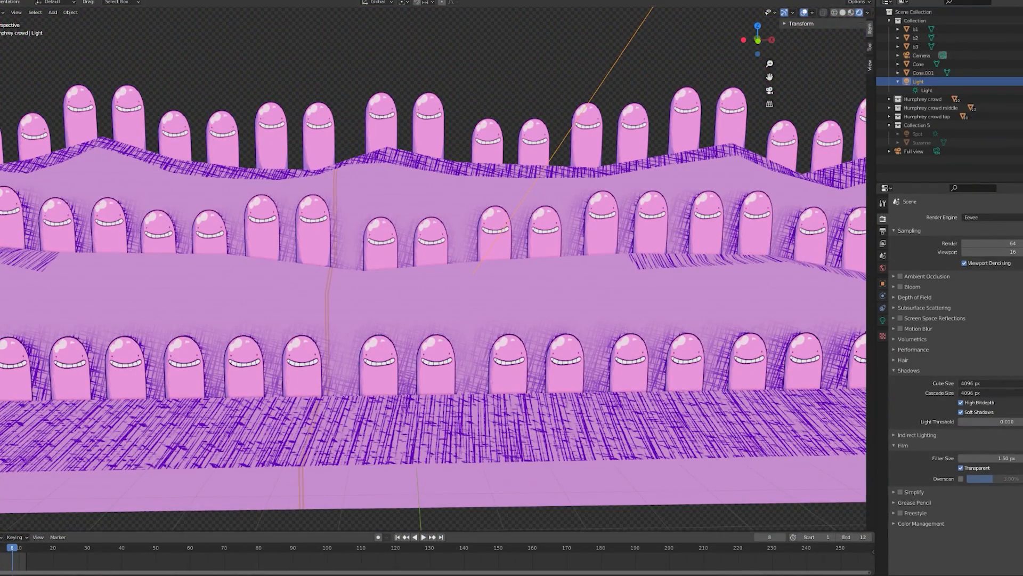
key("space")
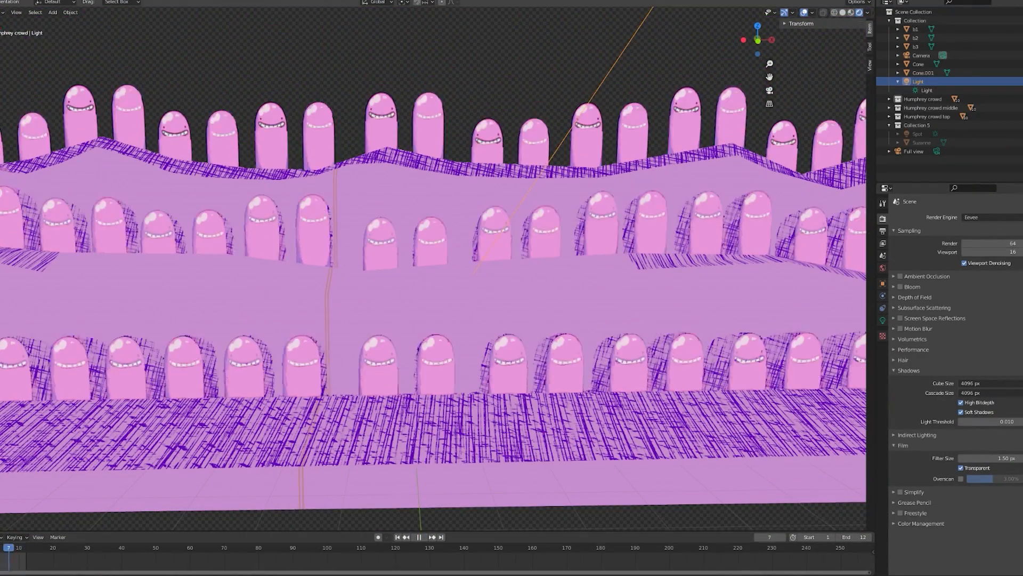
scroll(426, 272, "down", 2)
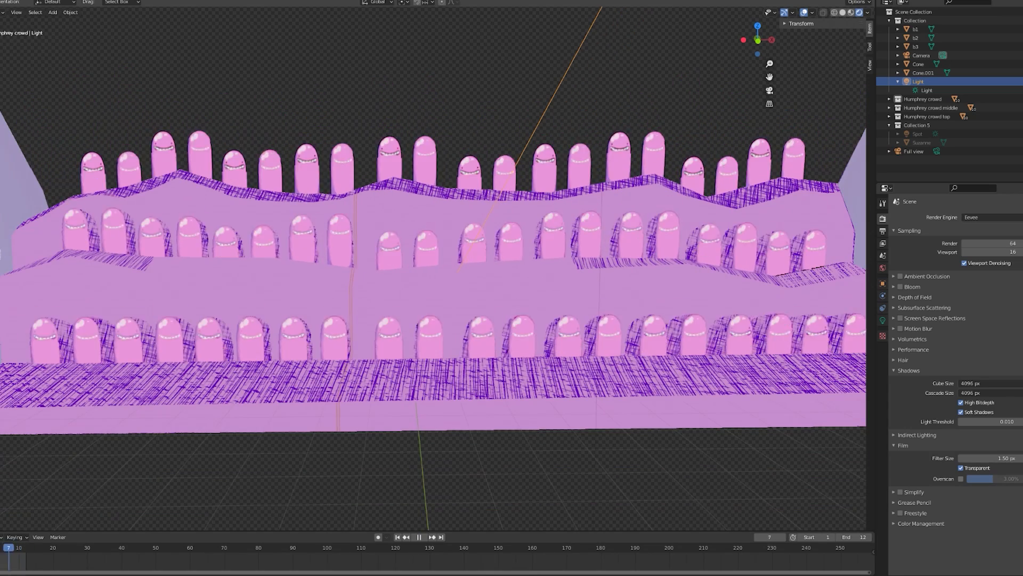
key("space")
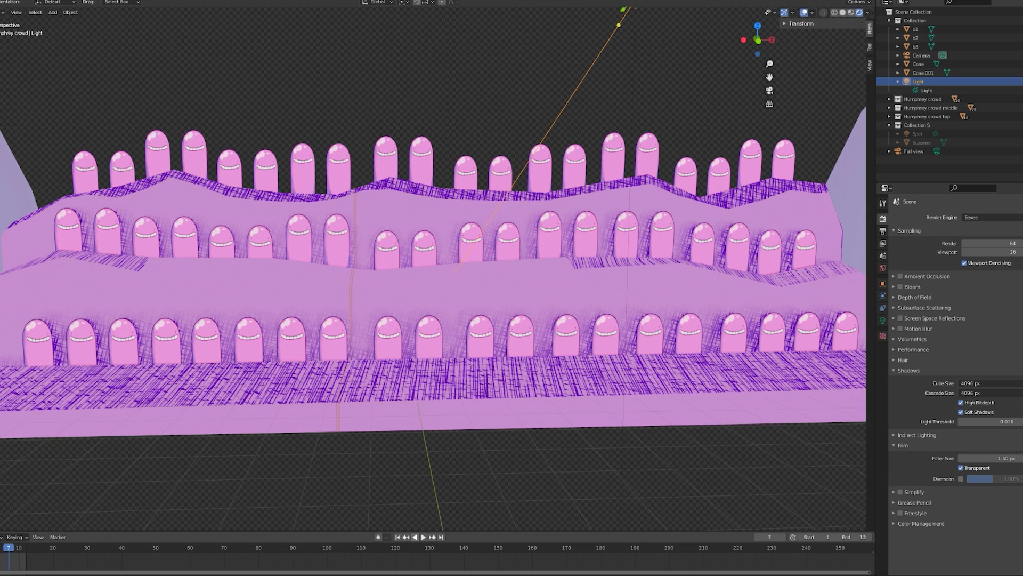
left_click_drag(432, 341, 456, 347)
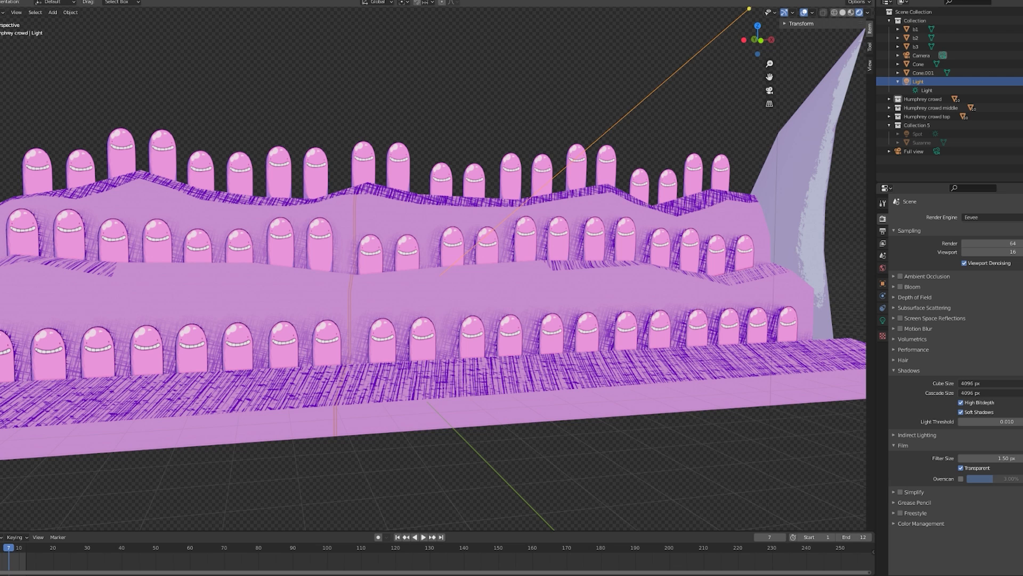
left_click_drag(455, 341, 434, 348)
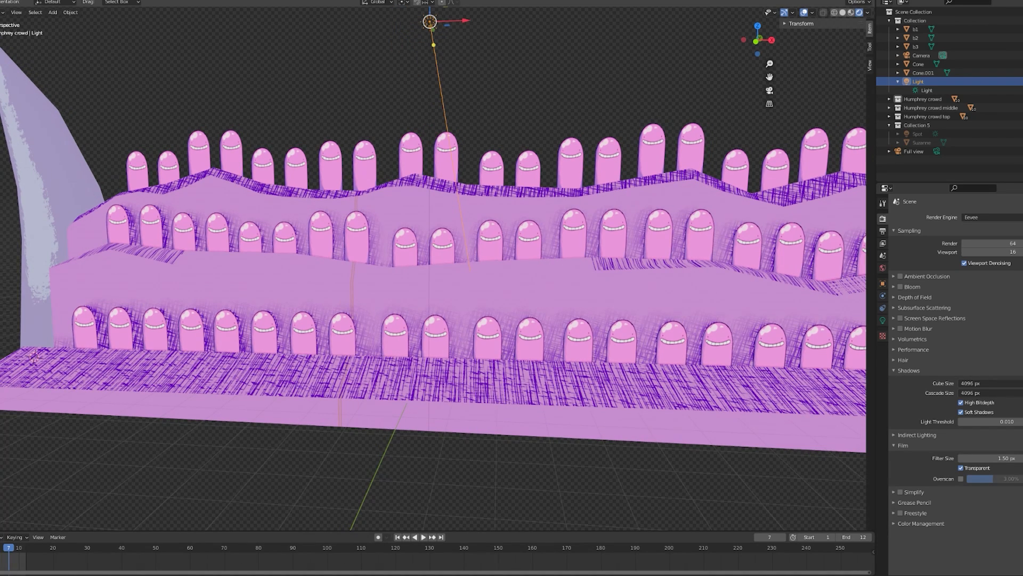